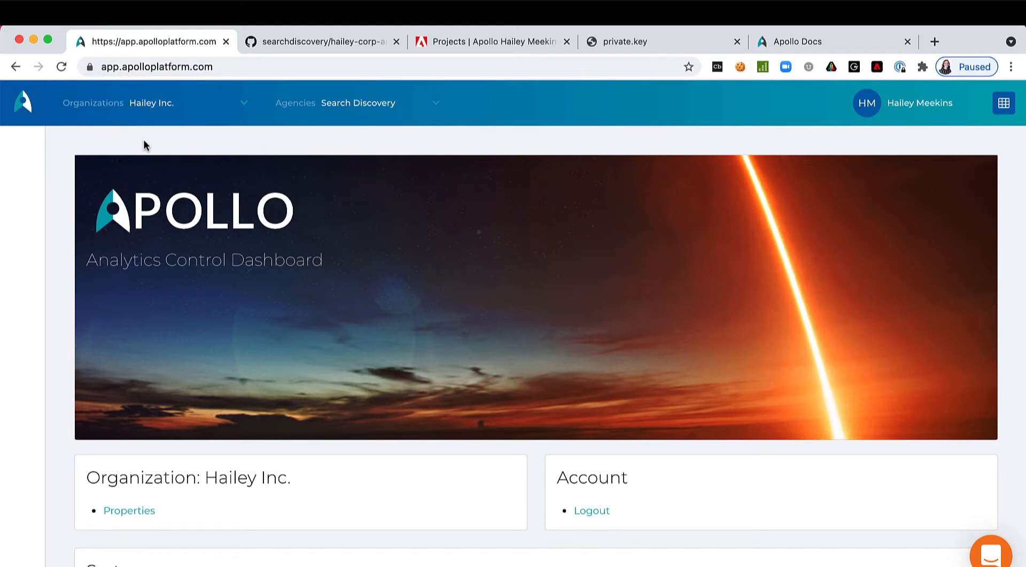
- Add a new property named Hailey Corp with the Legacy implementation type and accept the creation charge
click(126, 512)
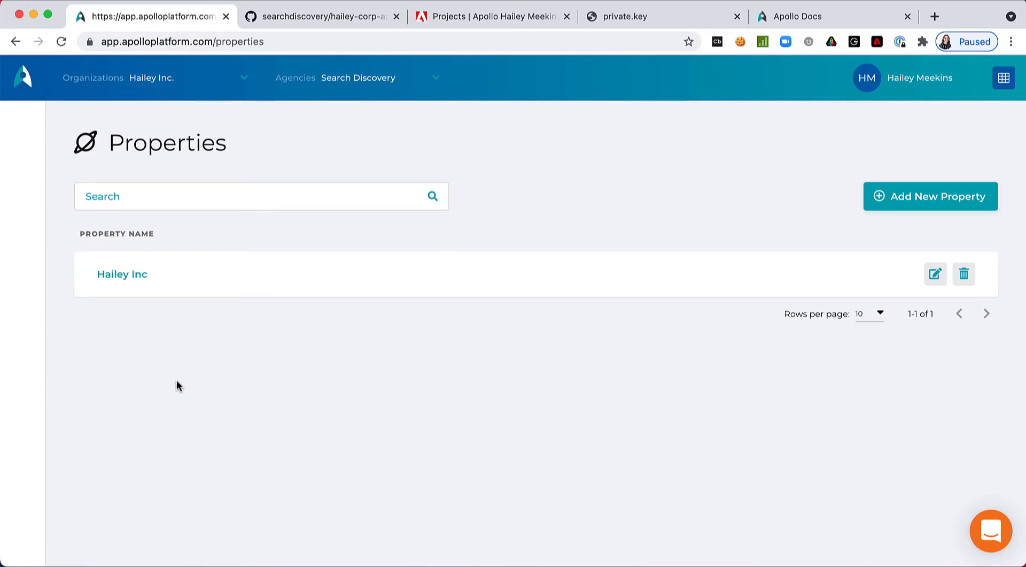
click(912, 202)
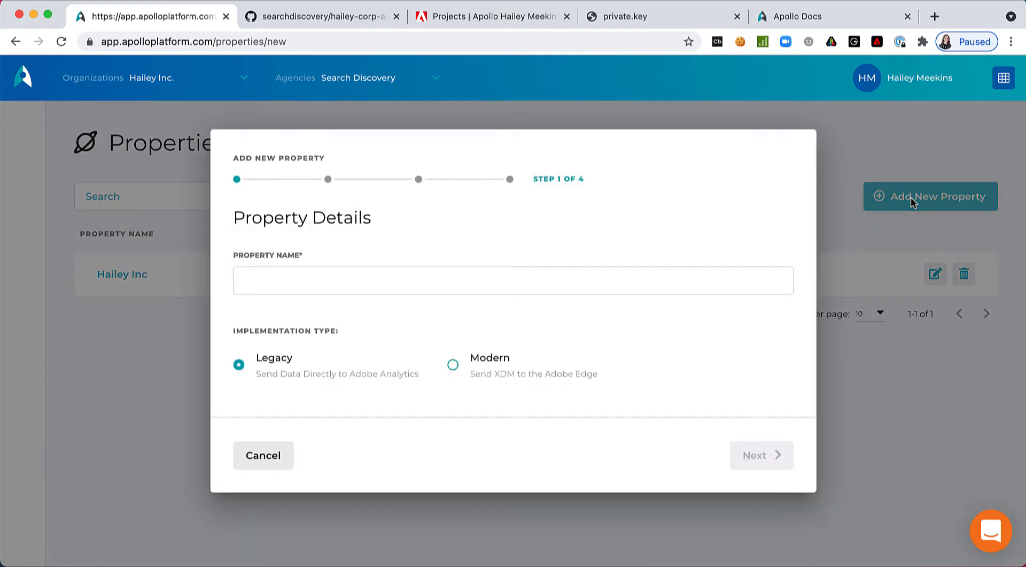
click(238, 277)
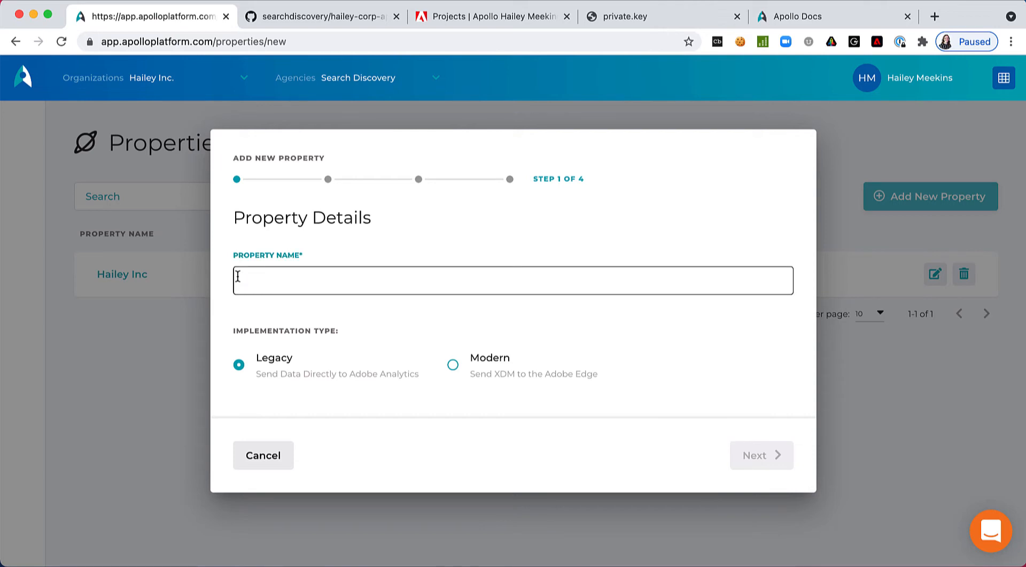
text(Hailey )
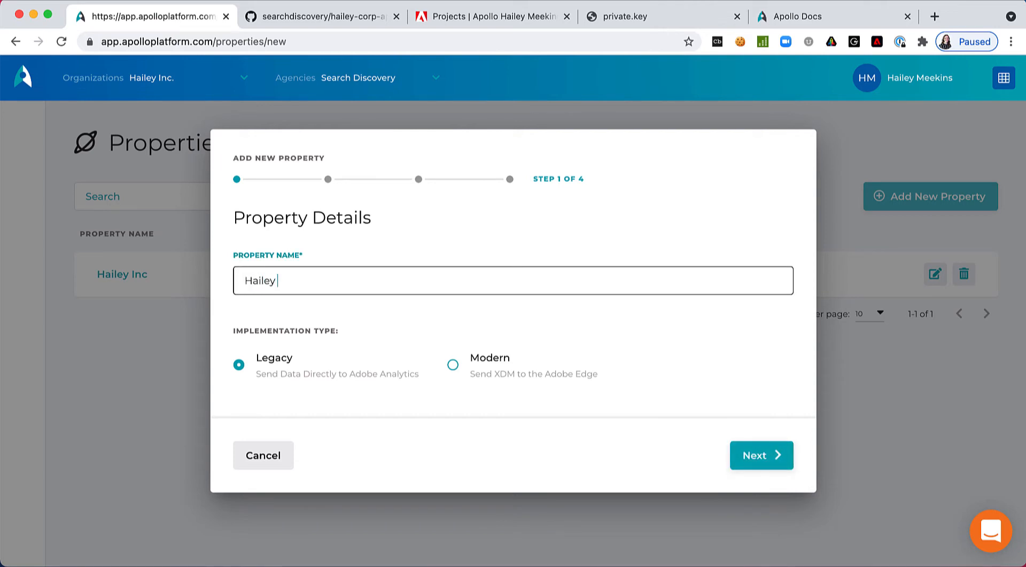
text(Corp)
click(759, 451)
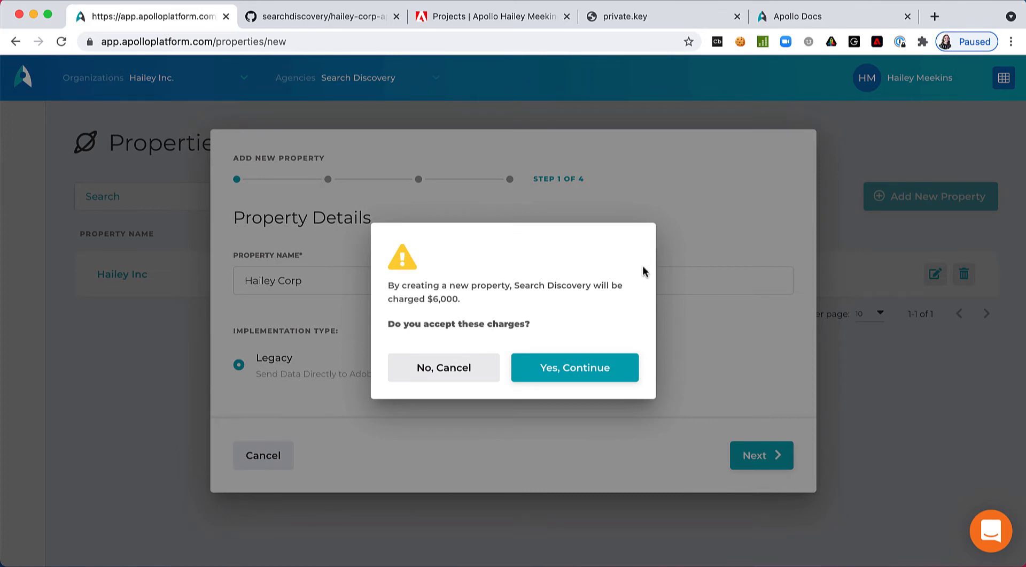
click(564, 374)
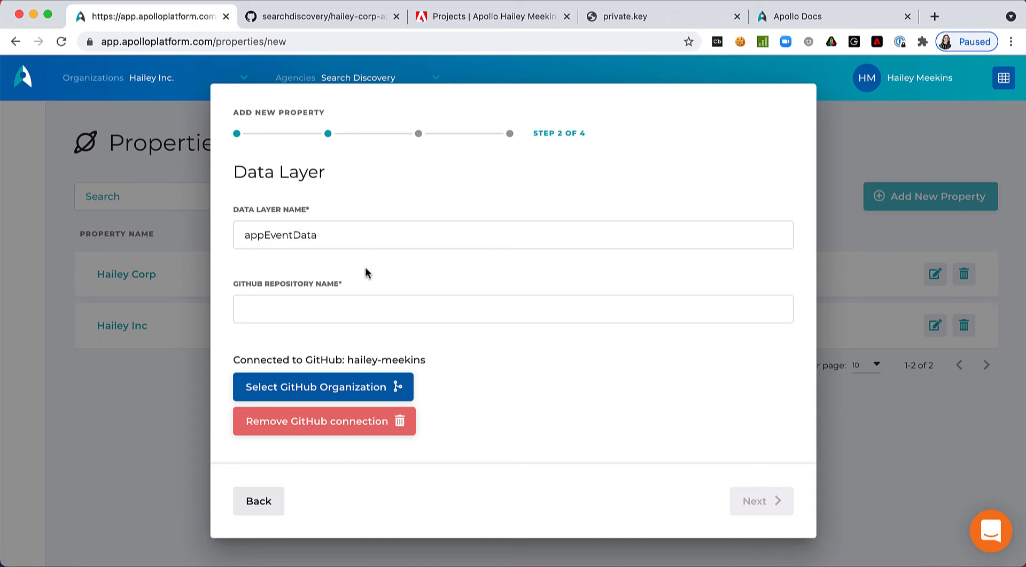
- Remove the existing GitHub connection from the new property's data layer settings and connect to GitHub again
click(324, 235)
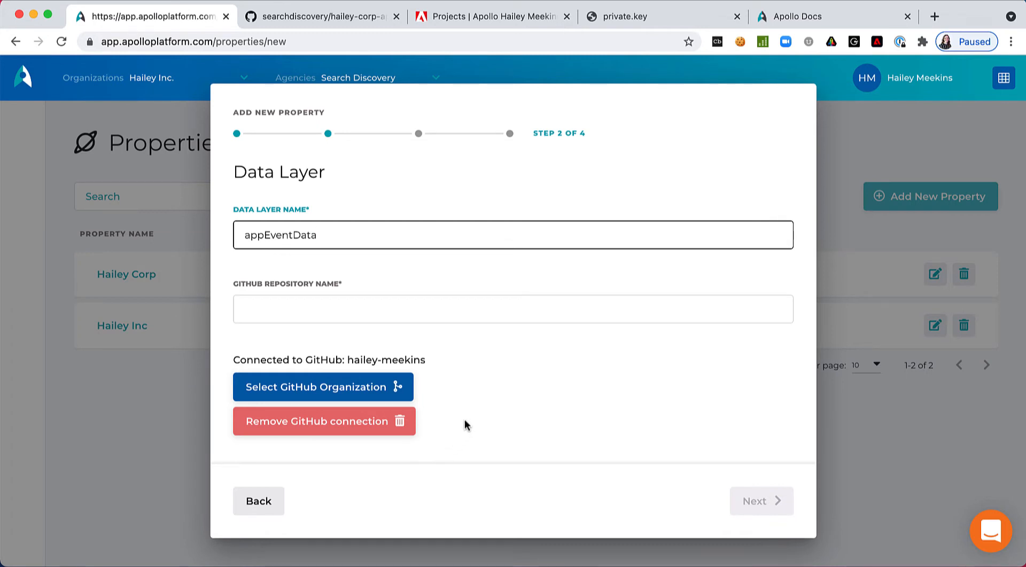
drag(272, 359, 427, 367)
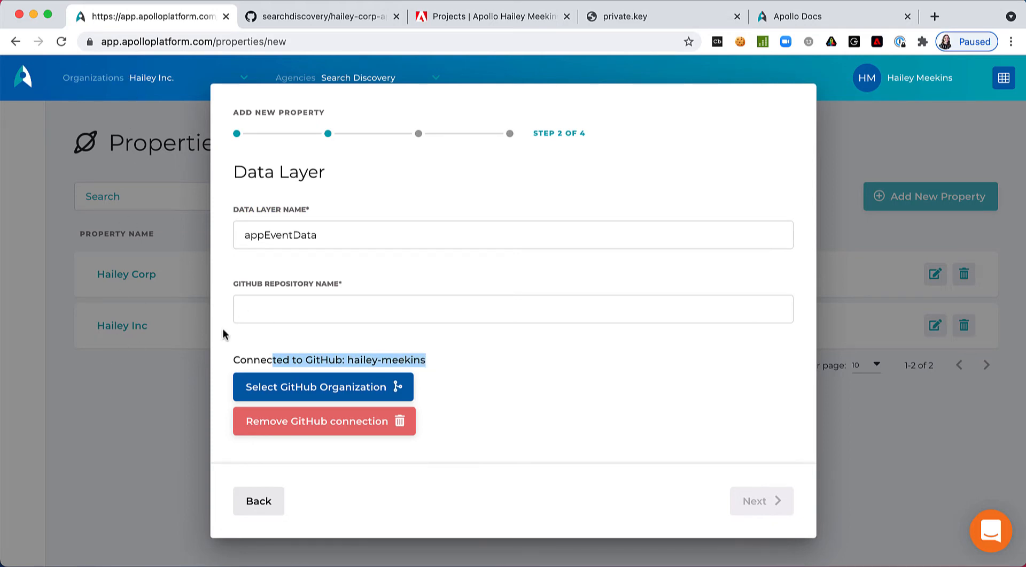
click(325, 422)
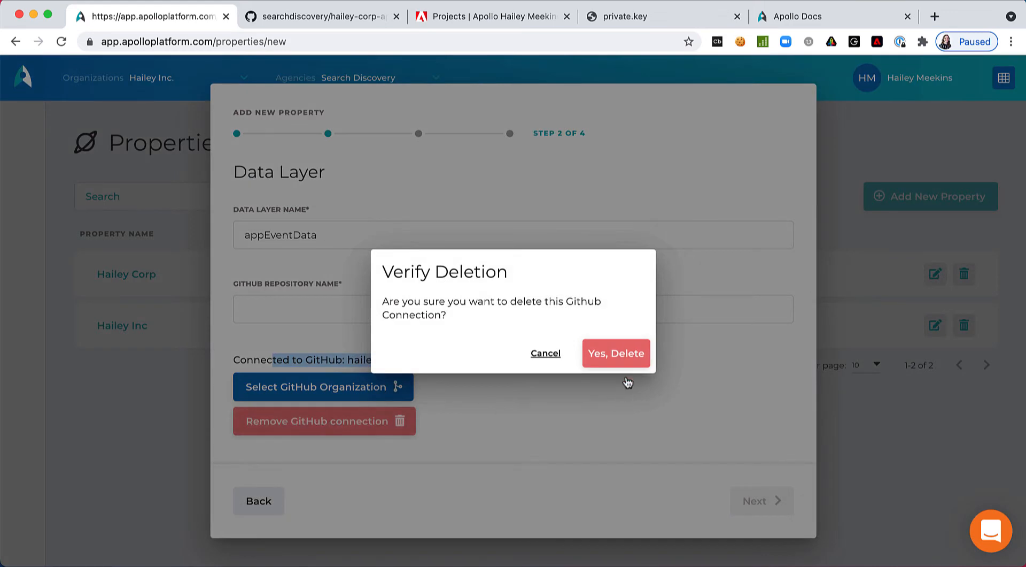
click(626, 352)
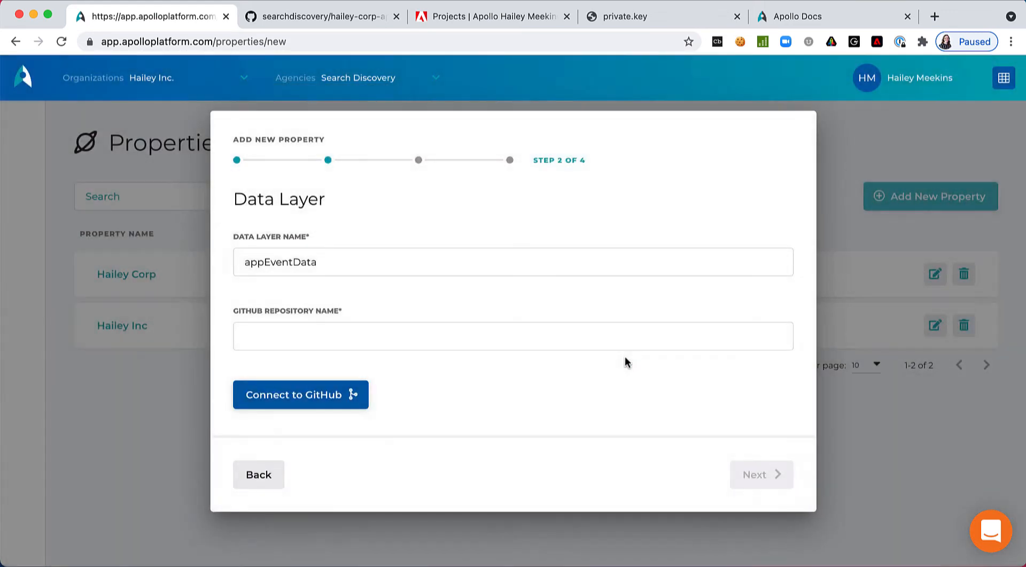
click(321, 396)
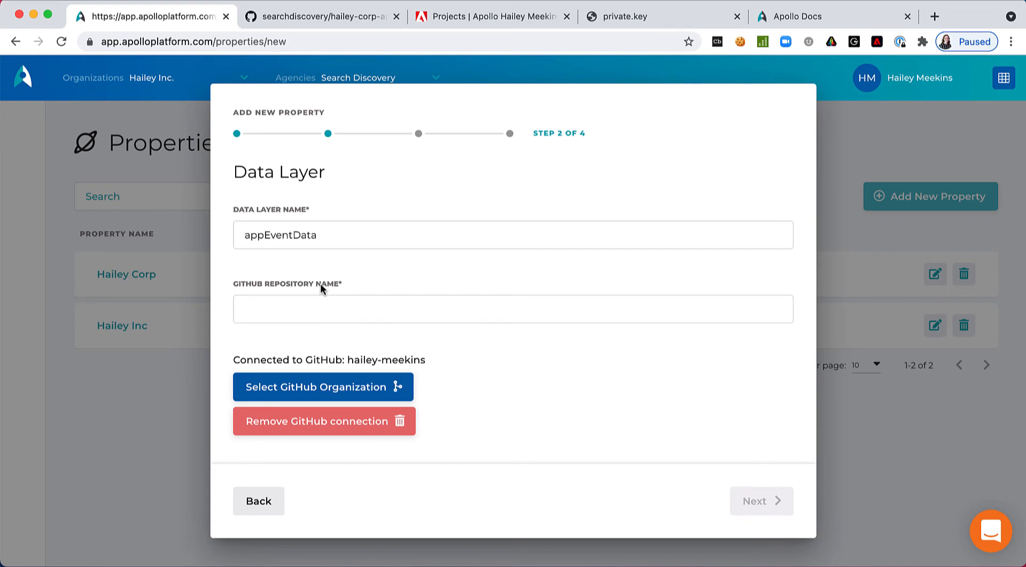
- Copy the repository name hailey-corp-apollo-docs from GitHub and enter it as the property's GitHub repository name in Apollo
click(321, 15)
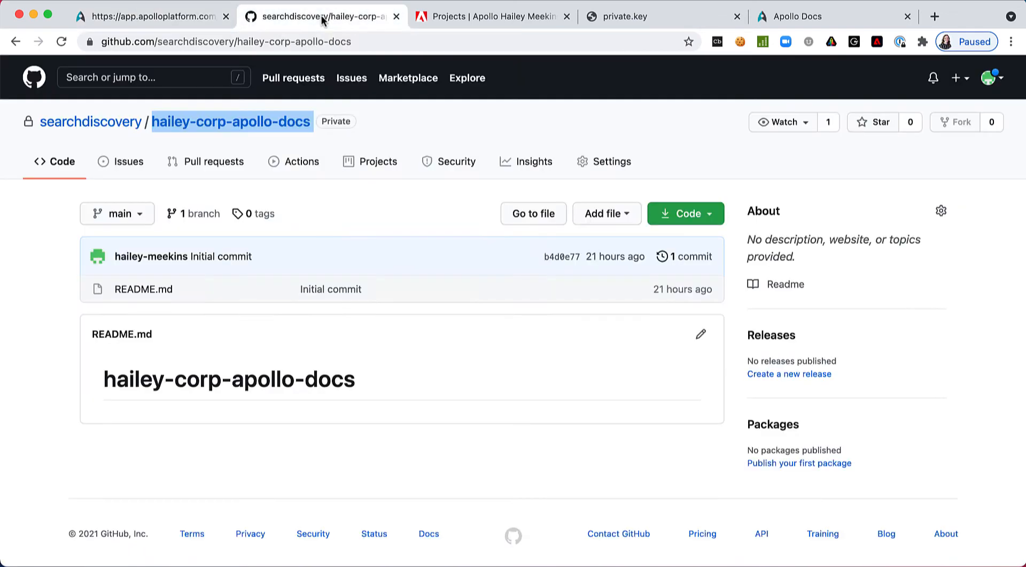
click(405, 117)
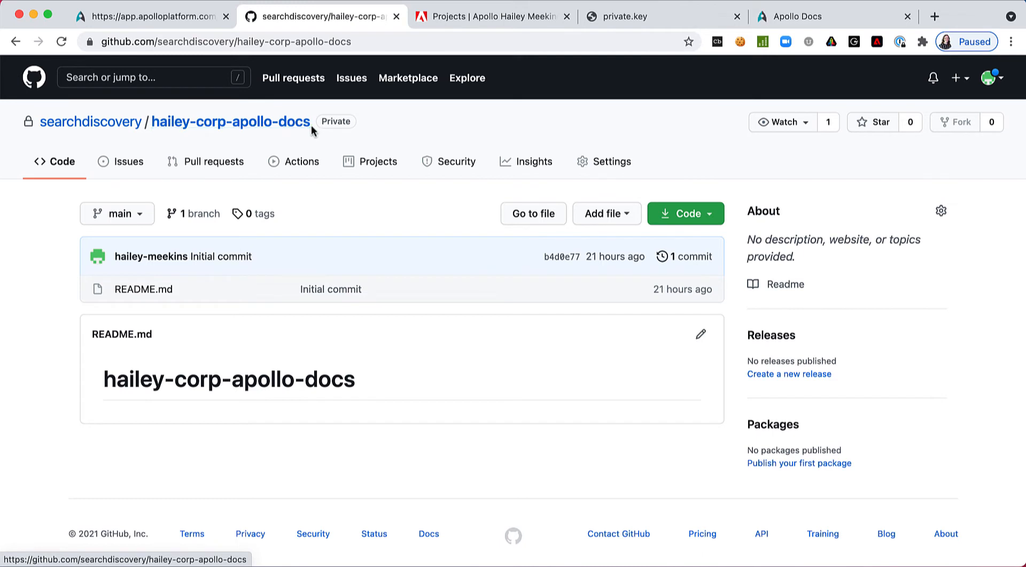
drag(313, 126, 155, 125)
key(super+c)
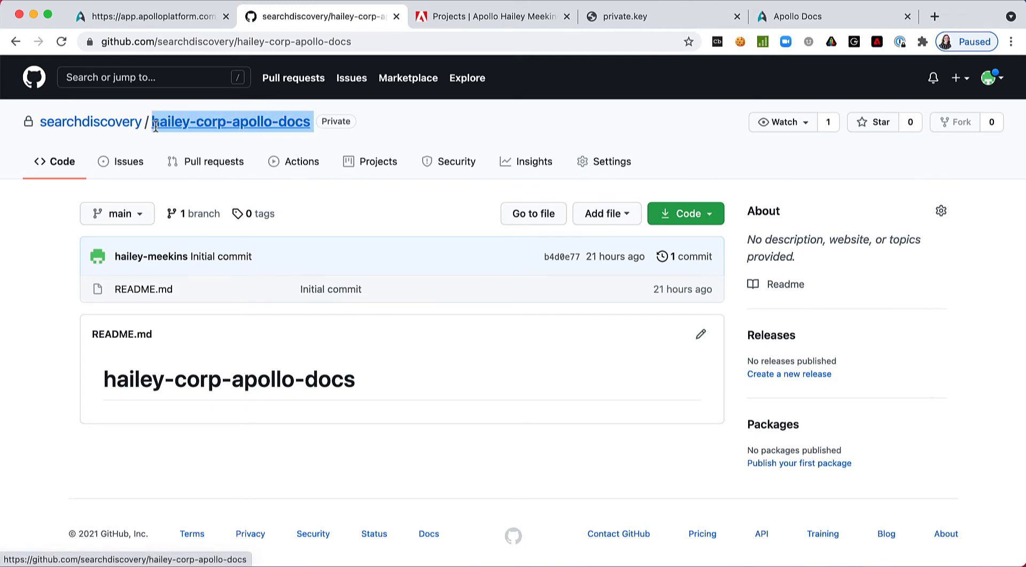
mouse_move(64, 129)
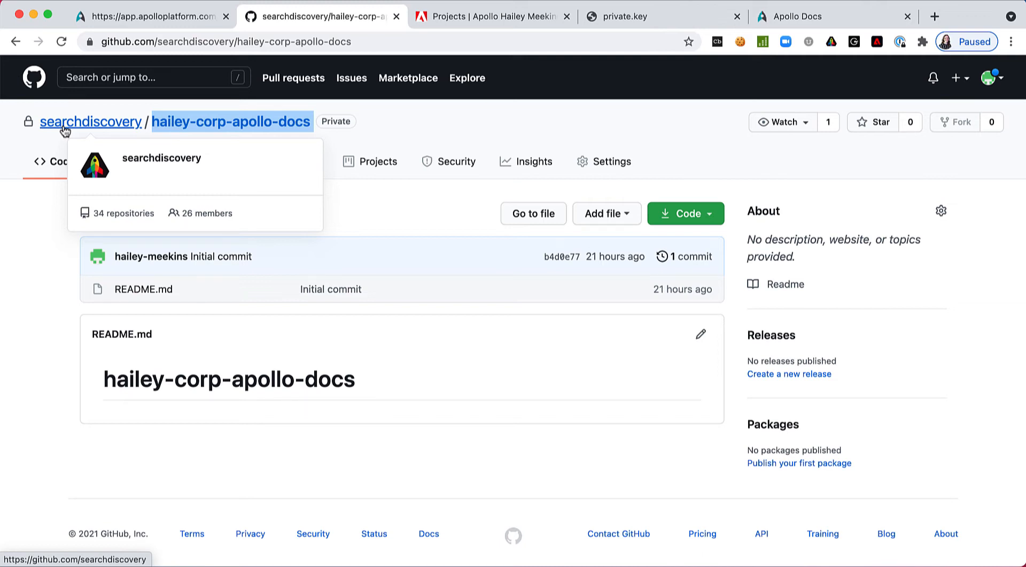
click(145, 19)
click(285, 304)
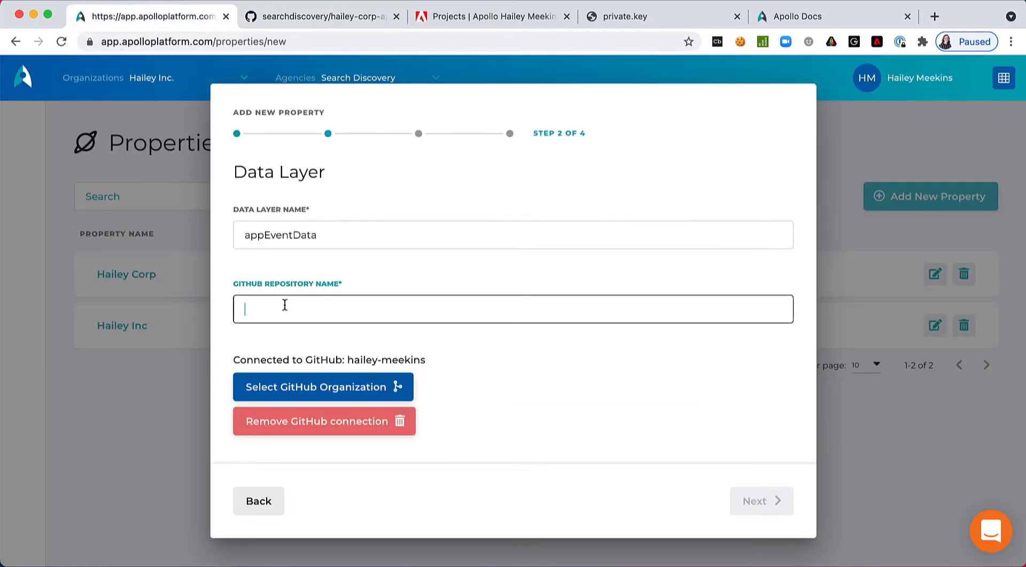
key(super+v)
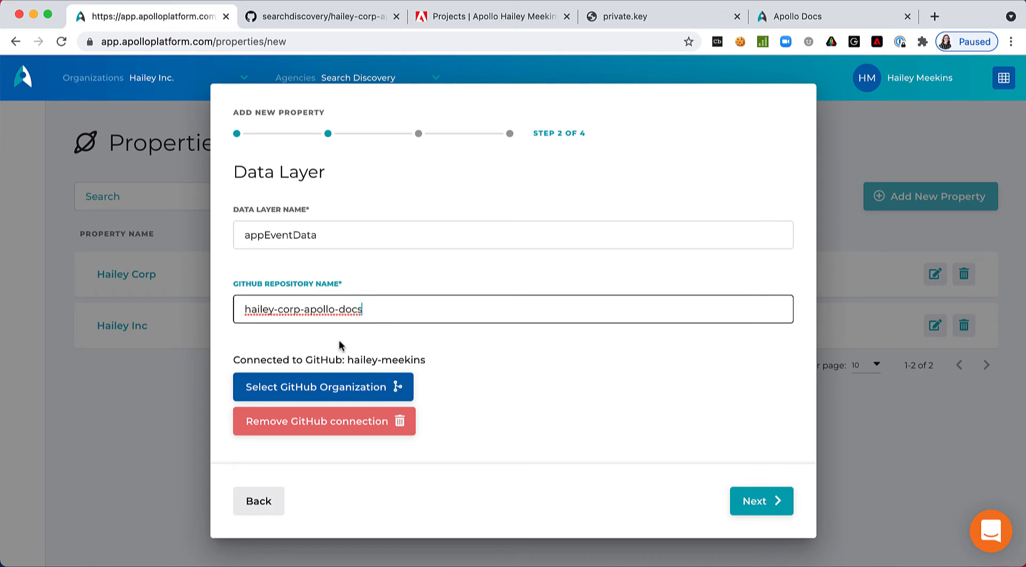
- Choose searchdiscovery as the GitHub organization and proceed to the Adobe Analytics connection settings
click(315, 395)
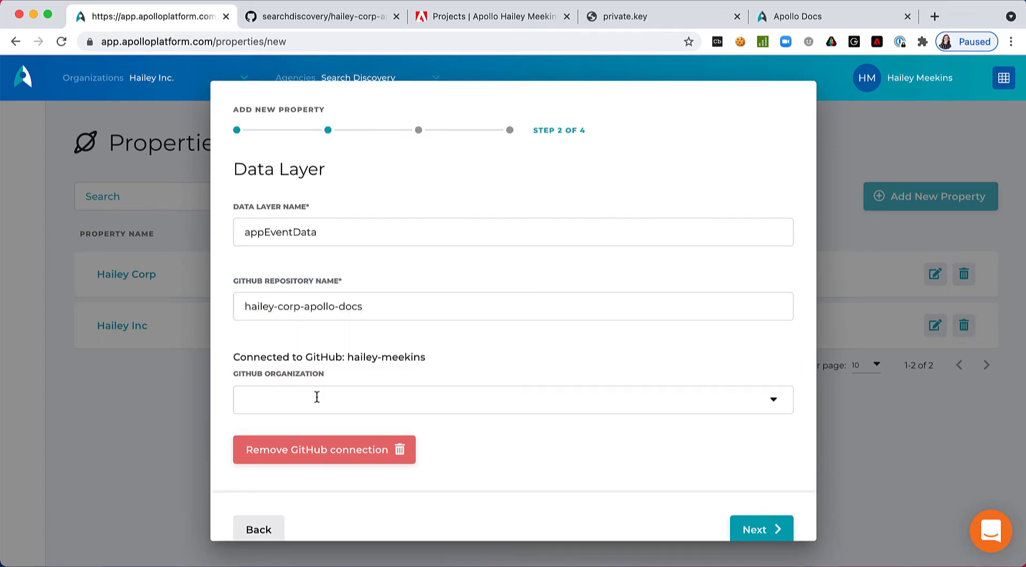
click(317, 395)
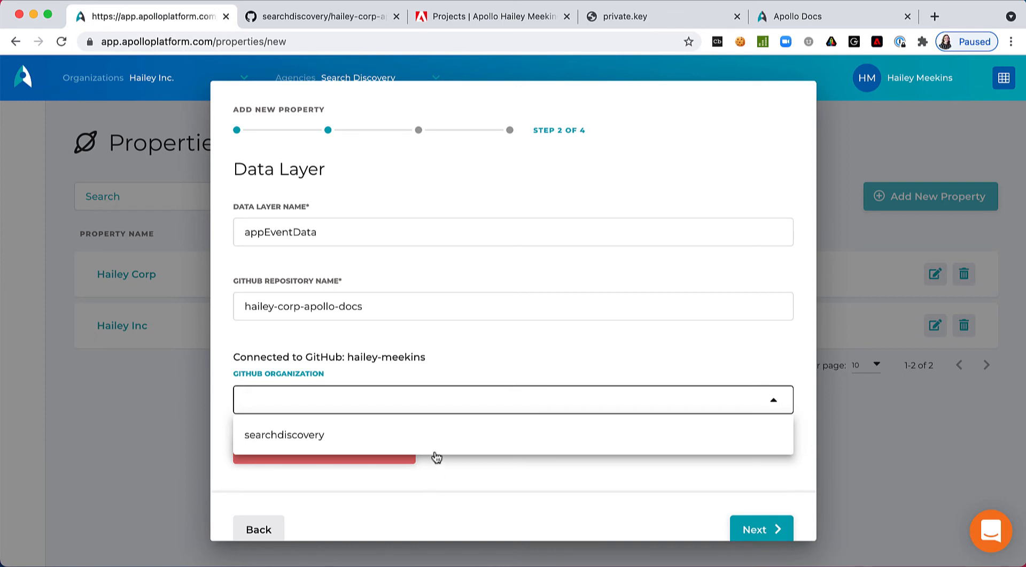
click(337, 438)
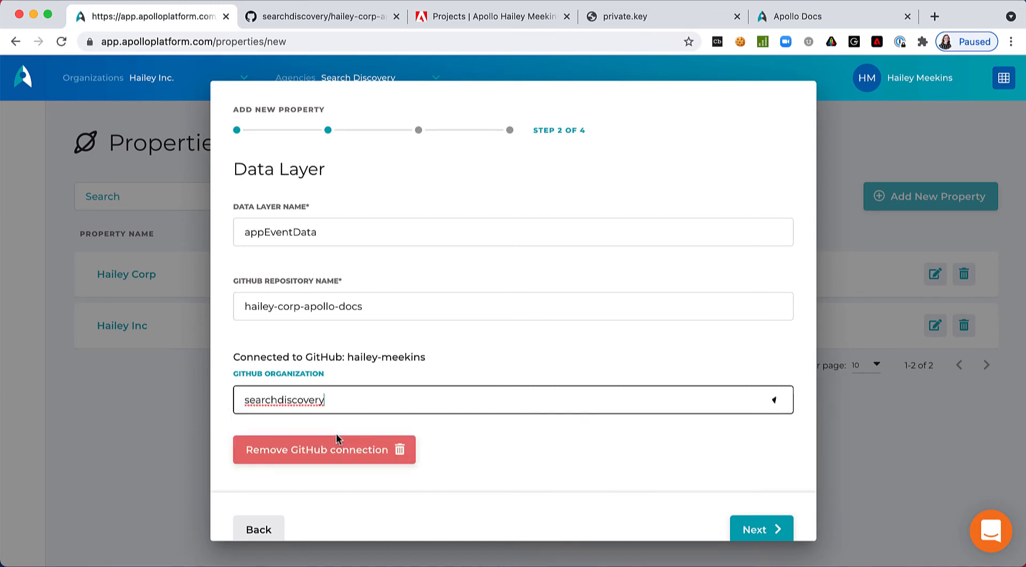
scroll(746, 356, down, 1)
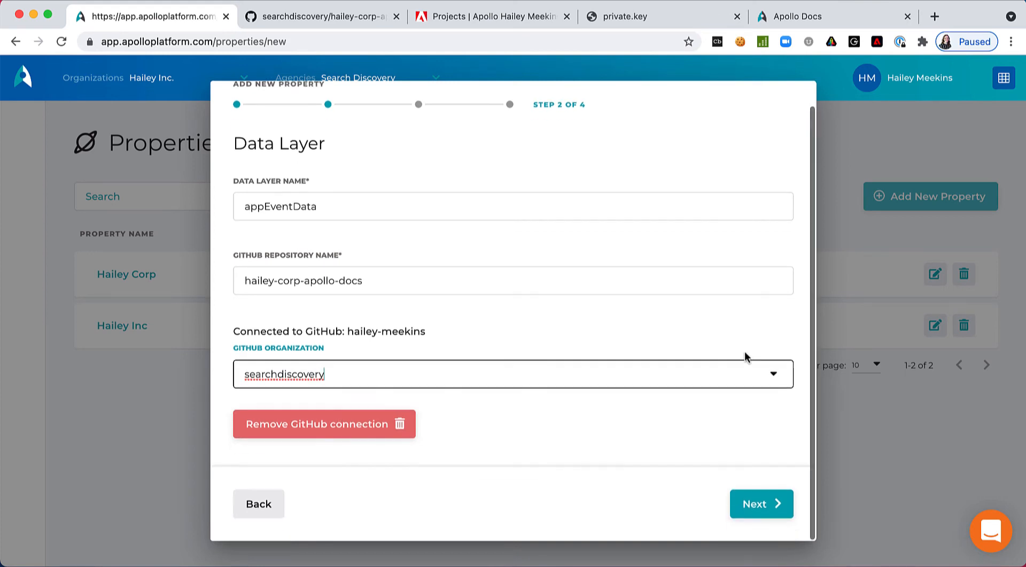
click(759, 503)
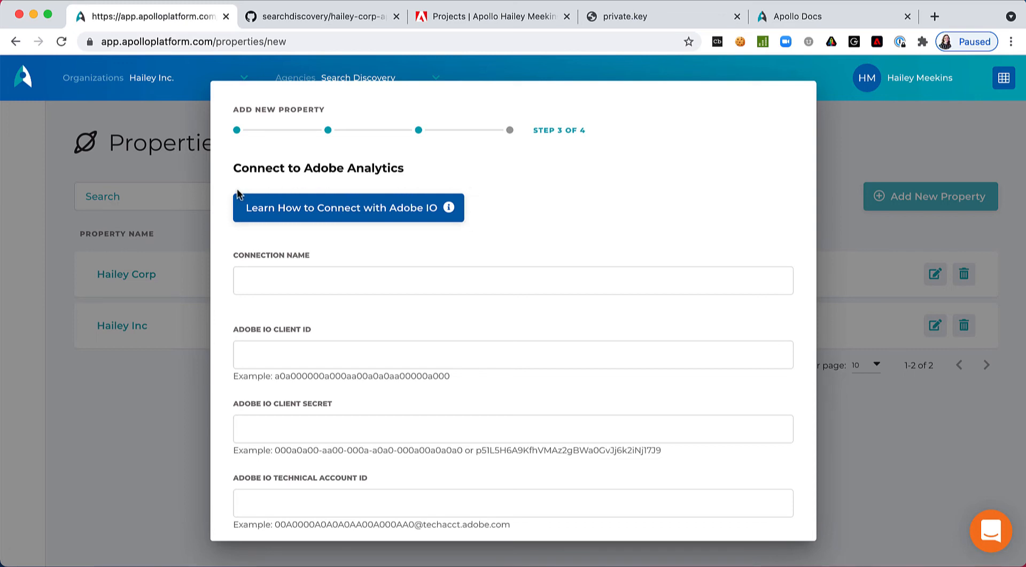
- Name the Adobe Analytics connection "Adobe IO -" followed by the account holder's first name
scroll(282, 225, down, 1)
scroll(280, 222, down, 1)
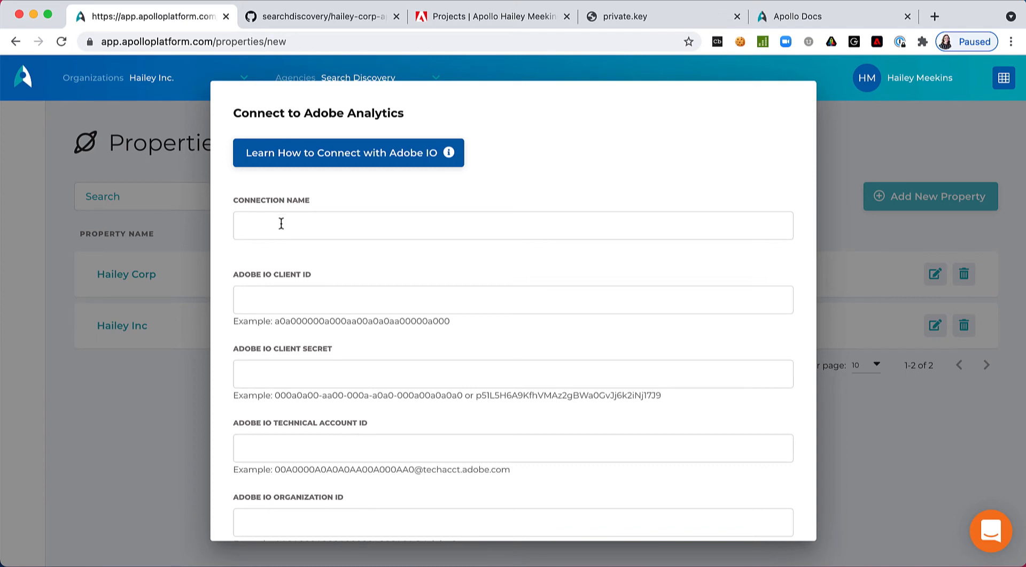
click(281, 224)
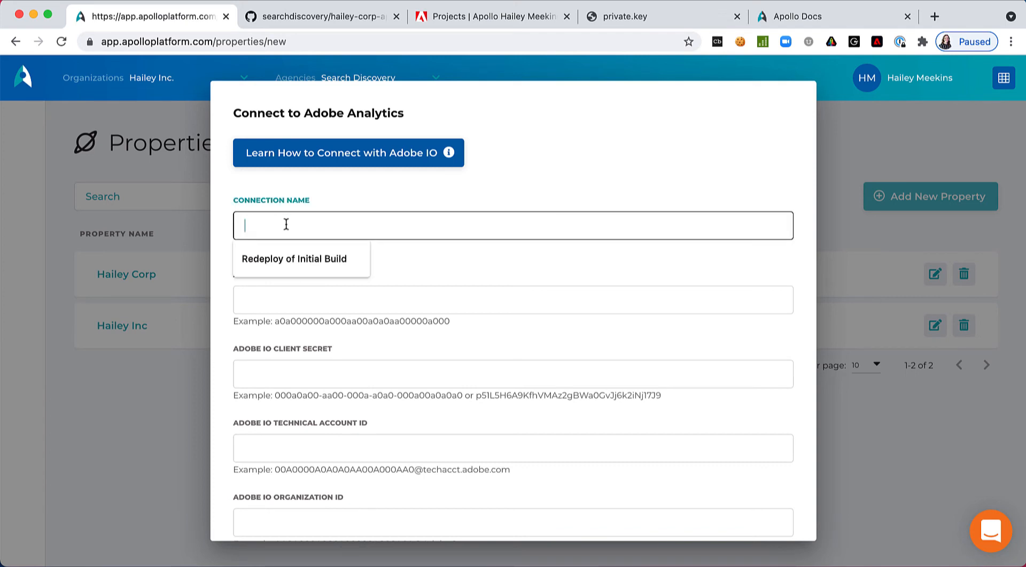
text(A)
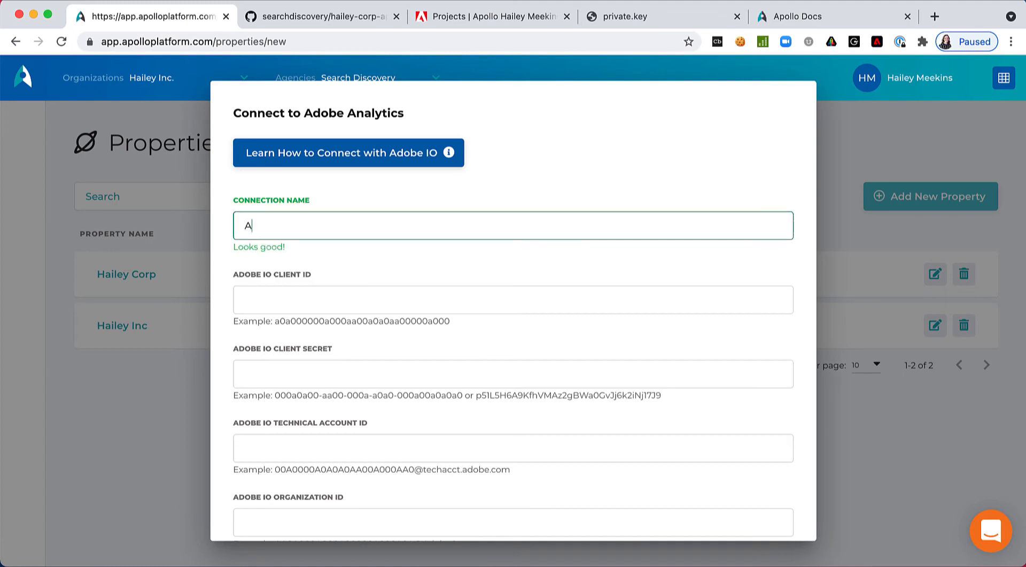
text(dobe IO - Hailey)
- Copy the client ID from the service account credentials in Adobe Developer Console into Apollo's Adobe IO Client ID field
click(293, 300)
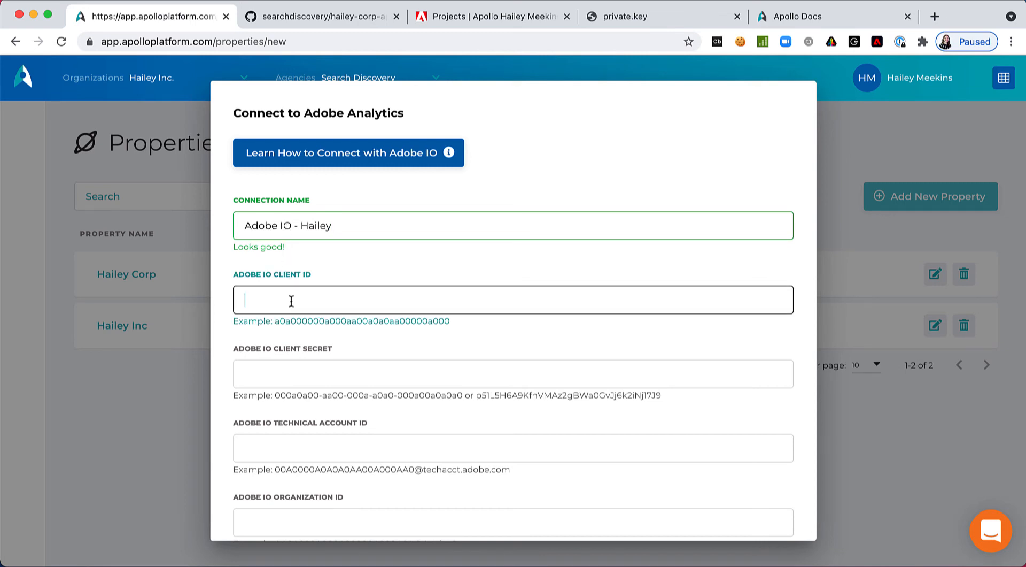
click(469, 21)
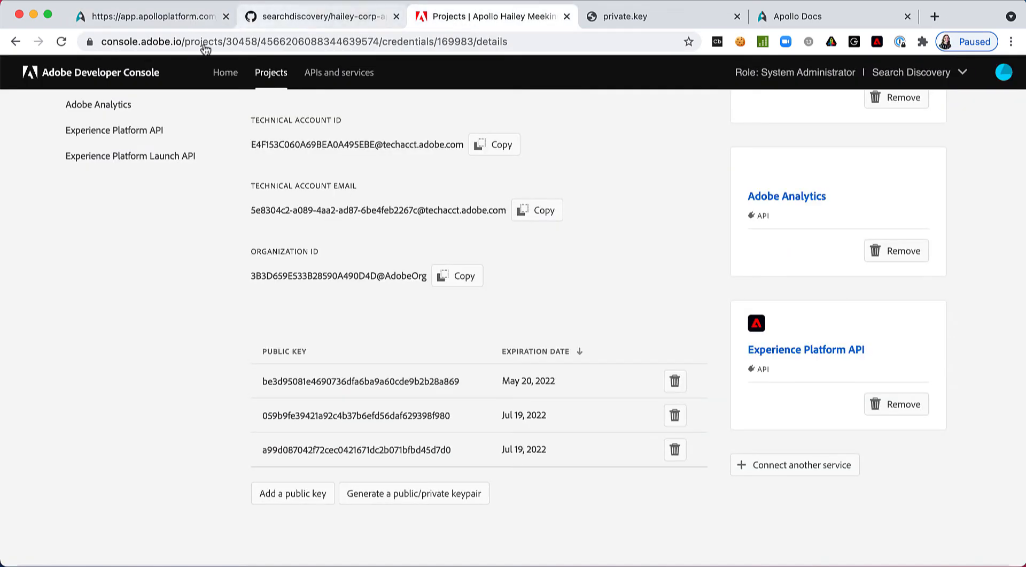
scroll(386, 190, up, 5)
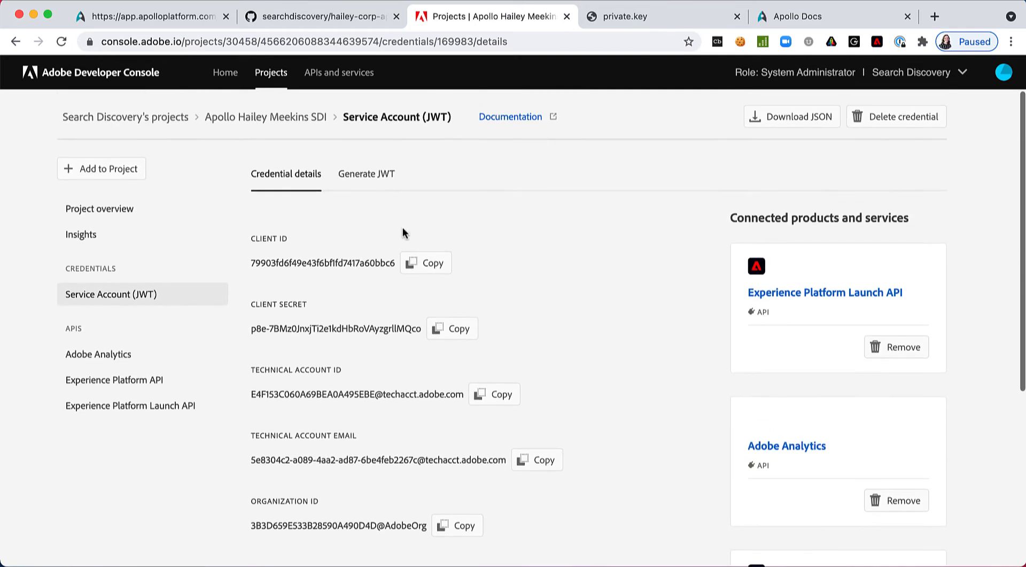
click(428, 263)
click(143, 19)
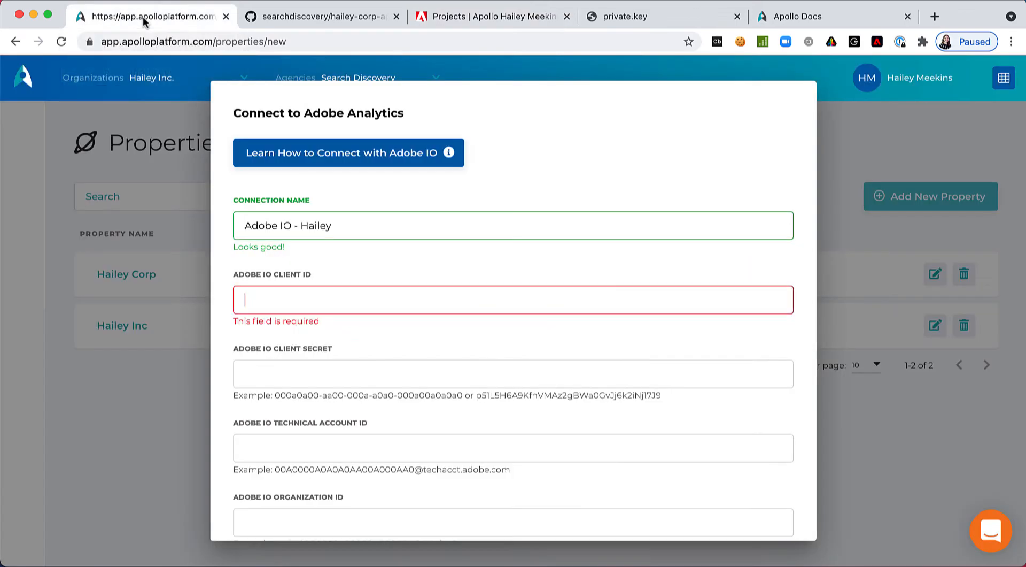
key(super+v)
- Copy the client secret from Adobe Developer Console into Apollo's Adobe IO Client Secret field
click(505, 16)
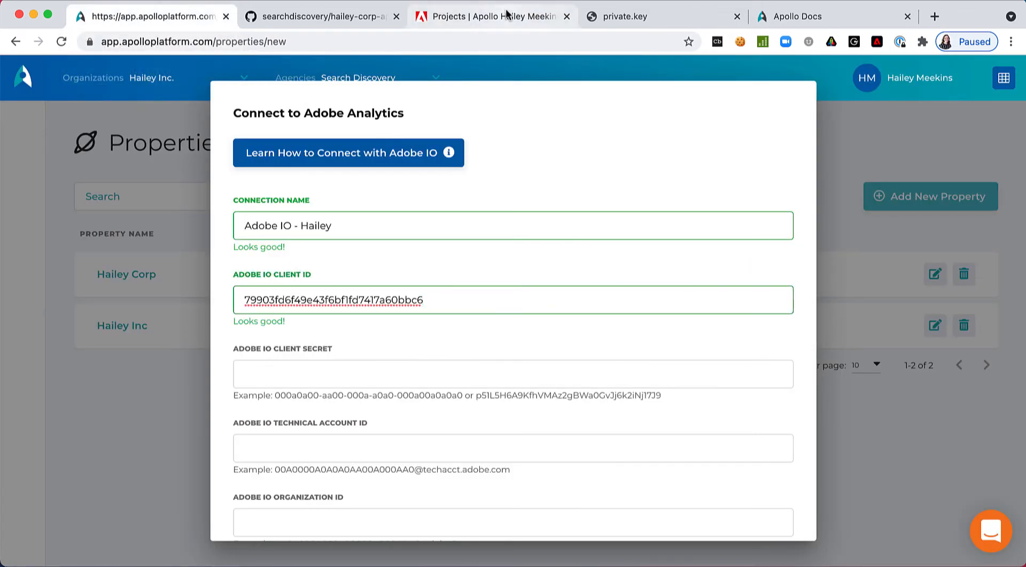
click(450, 341)
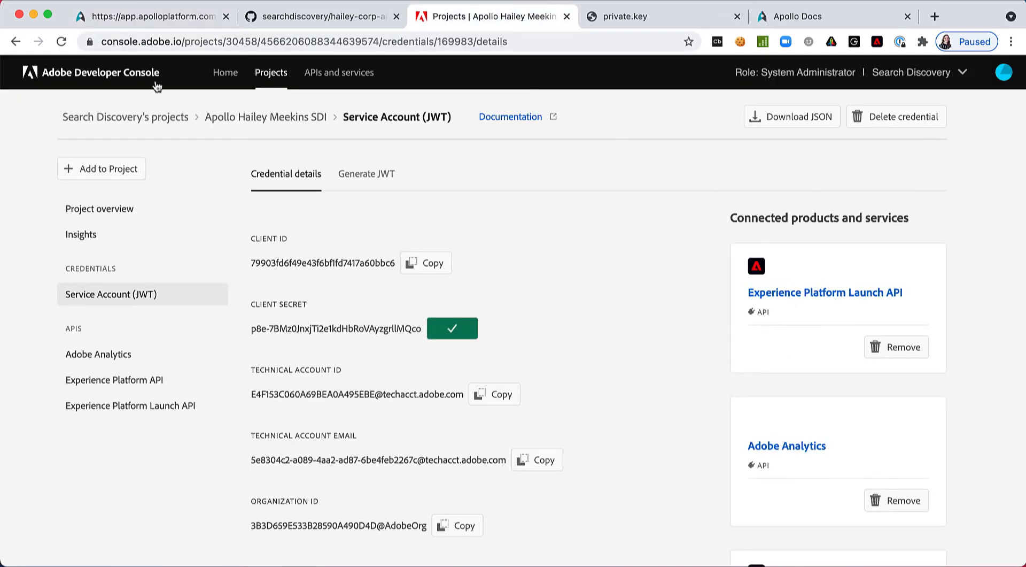
click(144, 17)
click(378, 378)
key(super+v)
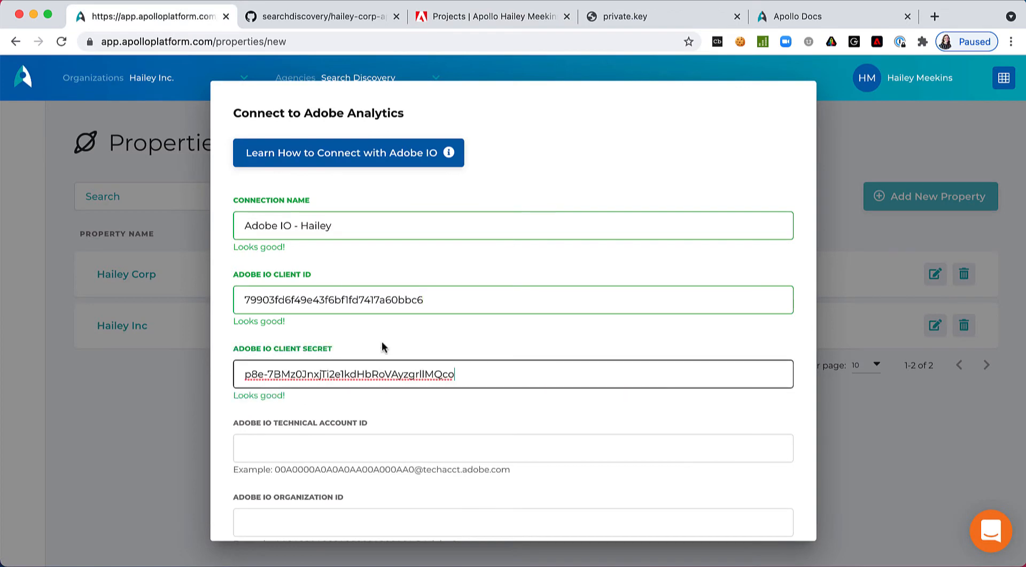
- Copy the technical account ID from Adobe Developer Console into Apollo's Adobe IO Technical Account ID field
click(466, 19)
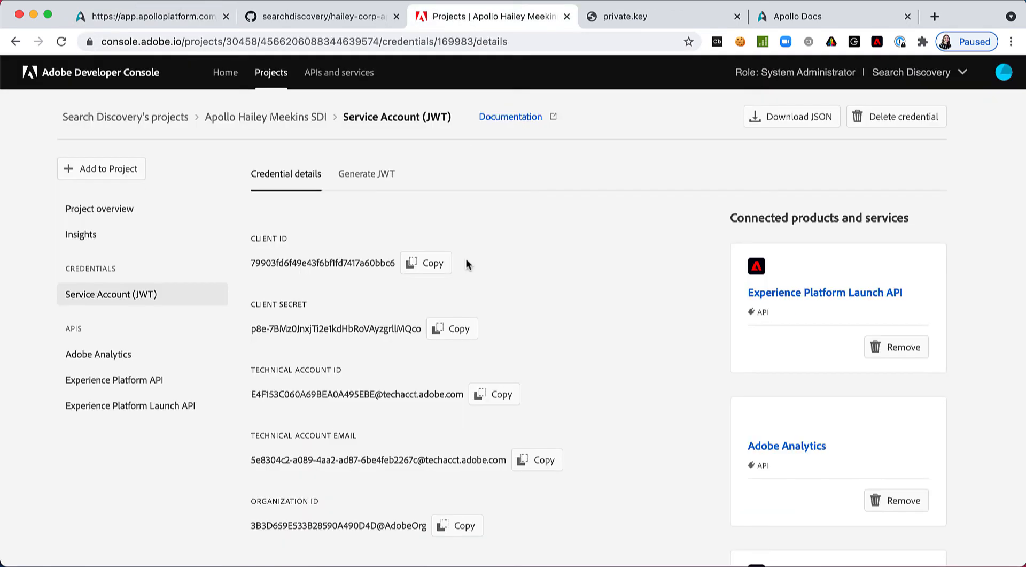
click(481, 394)
click(186, 27)
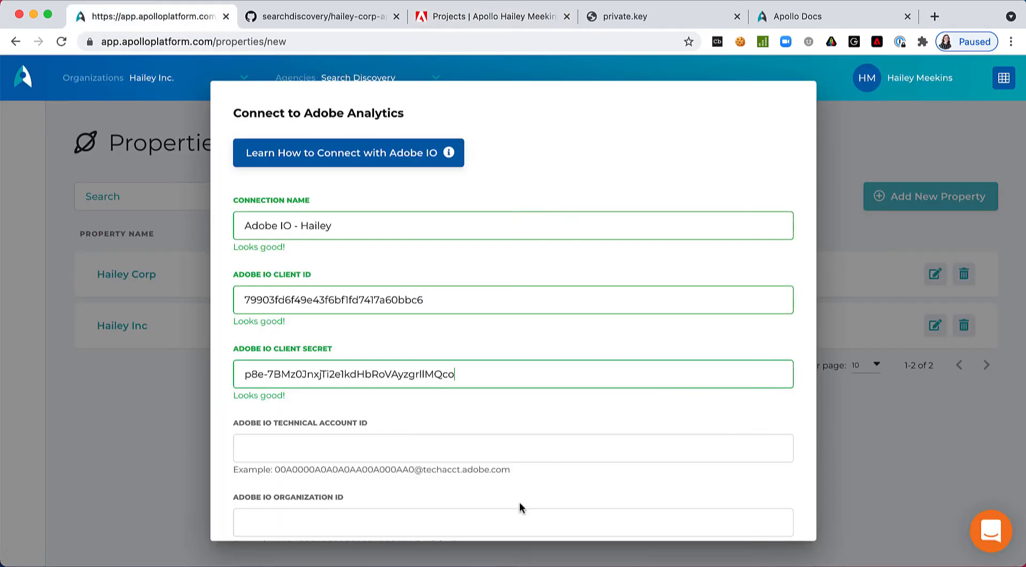
click(419, 451)
key(super+v)
scroll(407, 403, down, 1)
scroll(407, 400, down, 3)
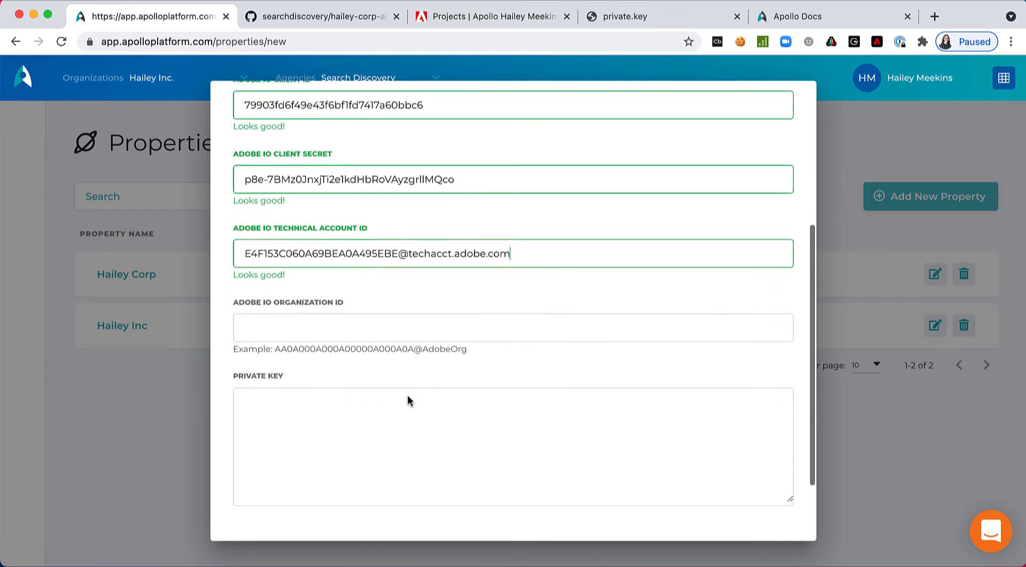
- Copy the organization ID from the service account credentials in Adobe Developer Console into Apollo's Adobe IO Organization ID field
click(385, 318)
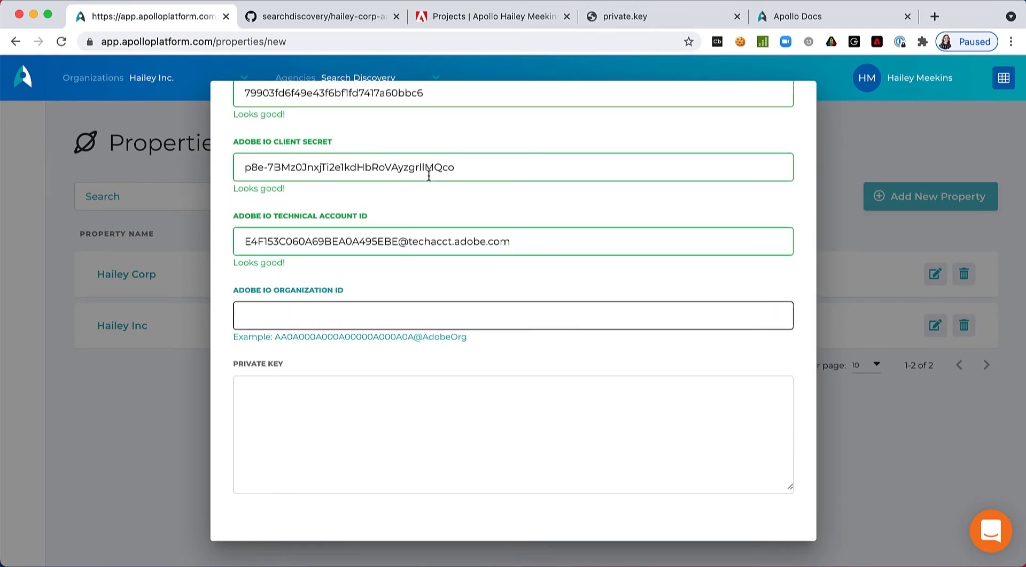
click(467, 23)
click(465, 526)
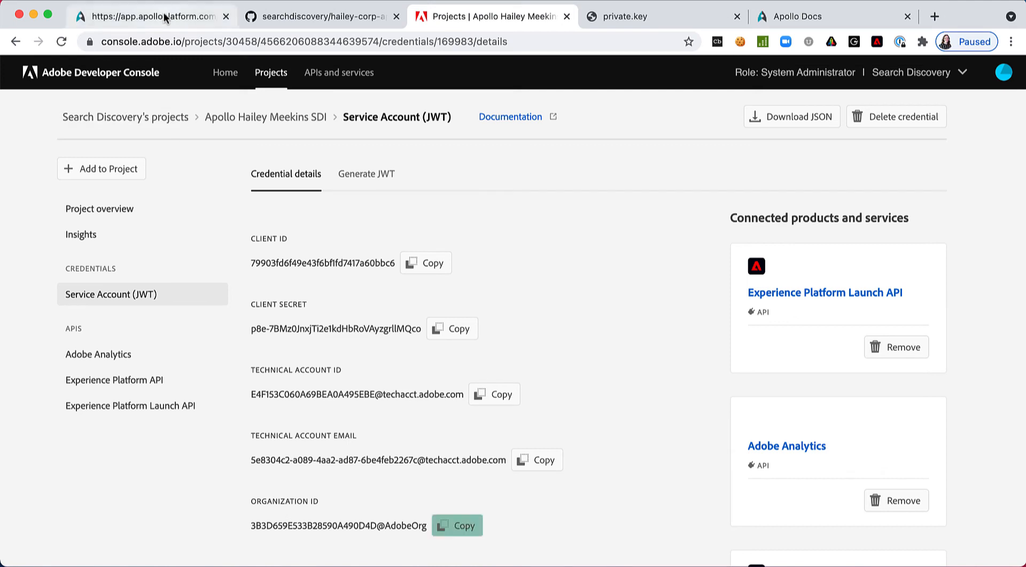
click(163, 17)
key(super+v)
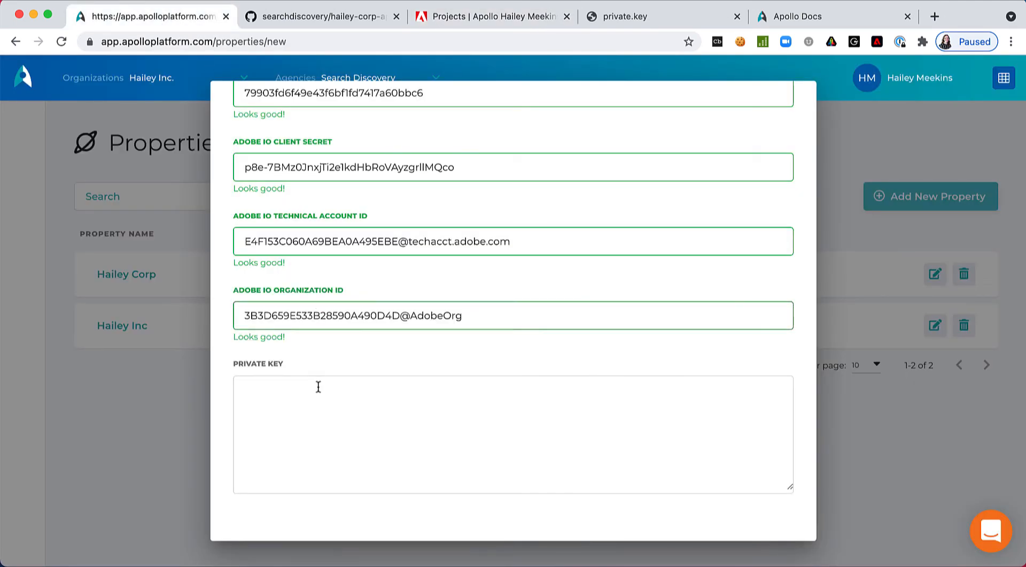
- Copy the entire private key, including its begin and end lines, from the private.key file into Apollo's Private Key field
click(315, 393)
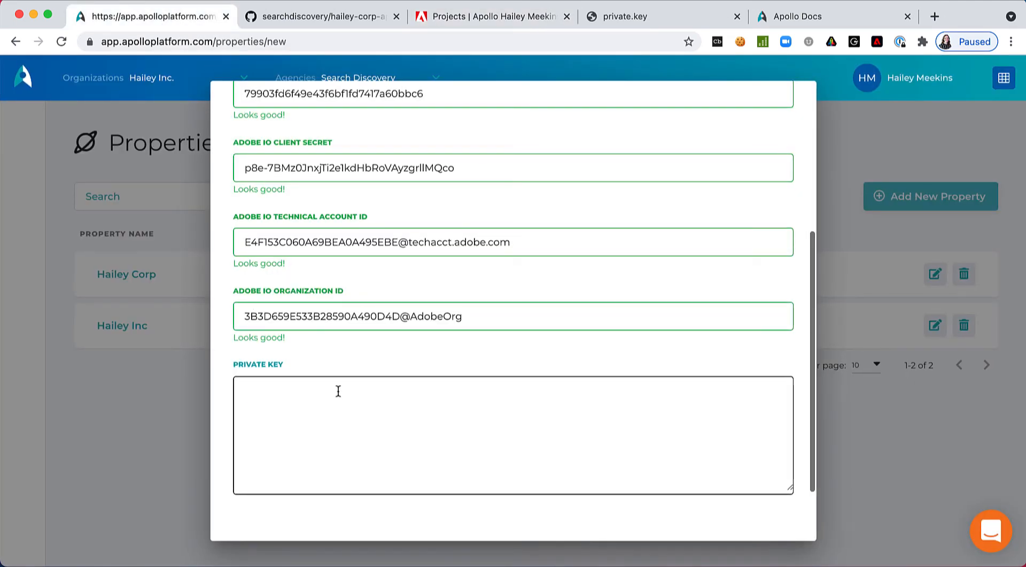
click(458, 17)
scroll(507, 208, down, 5)
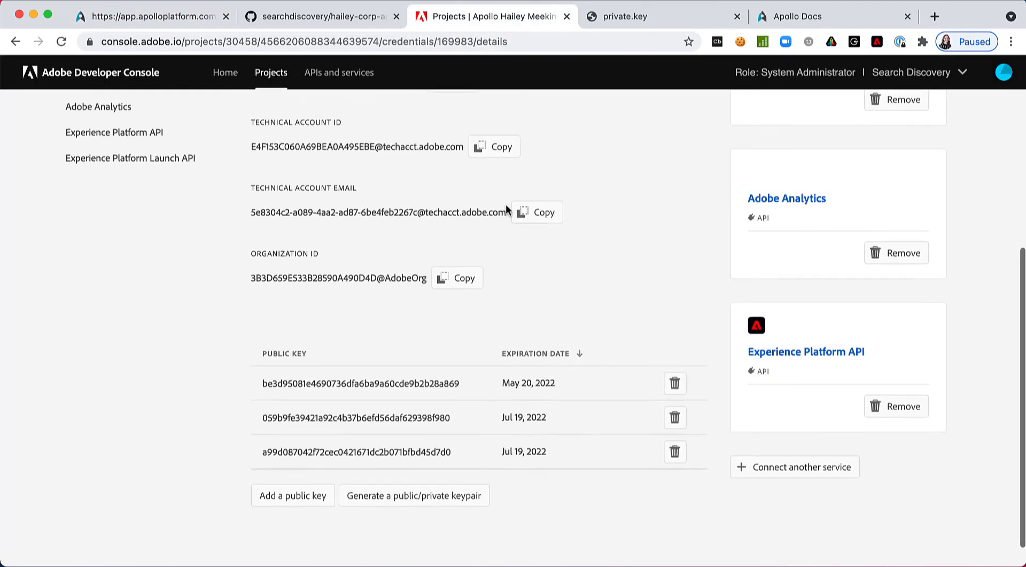
scroll(506, 208, up, 5)
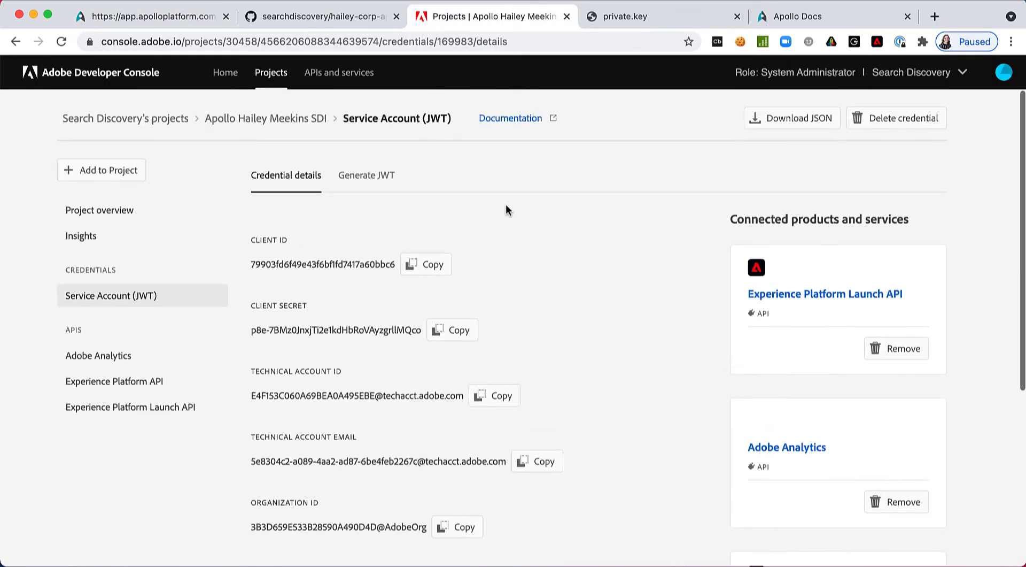
scroll(525, 306, down, 2)
scroll(526, 305, down, 4)
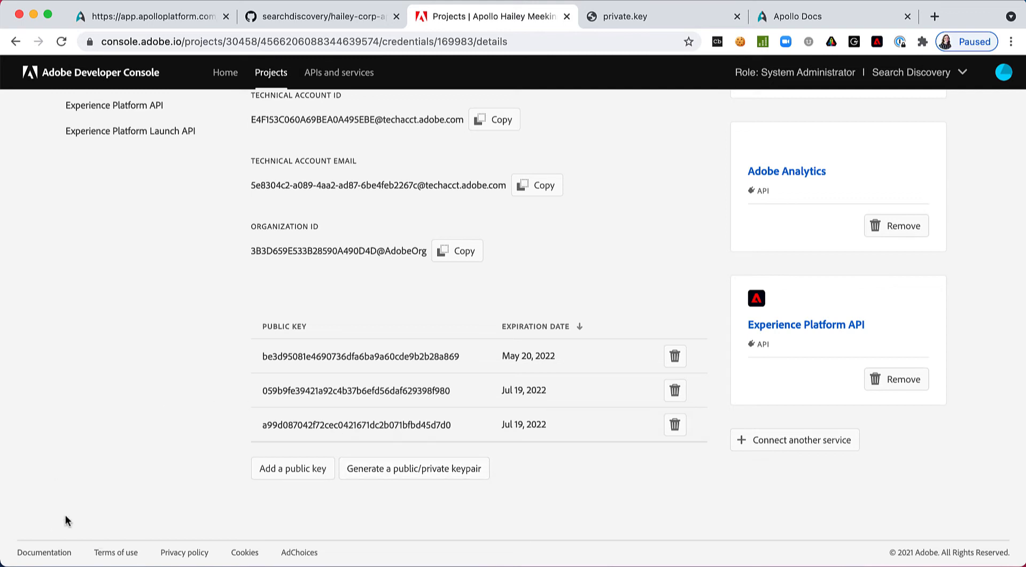
click(637, 15)
drag(157, 322, 3, 71)
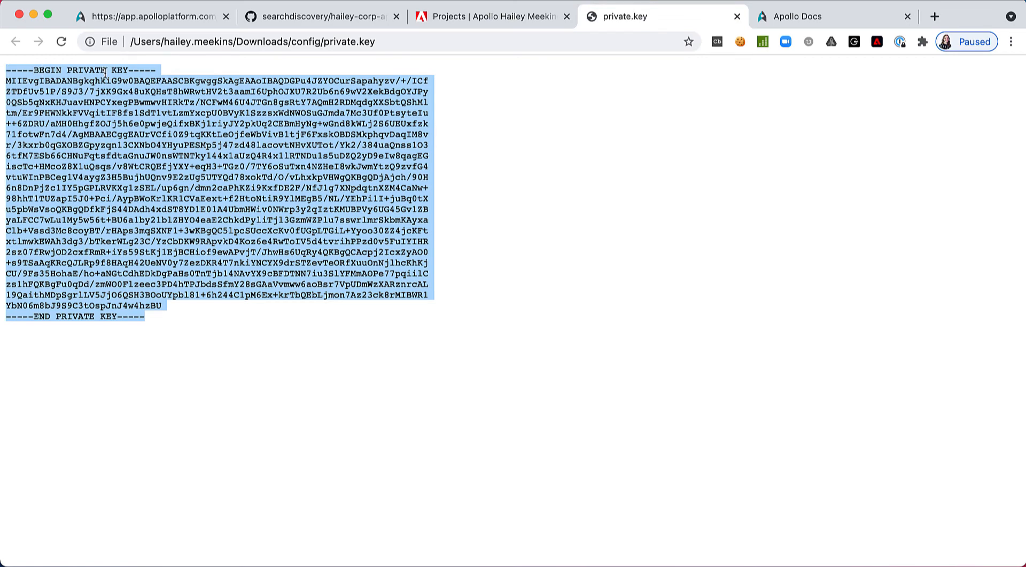
click(184, 17)
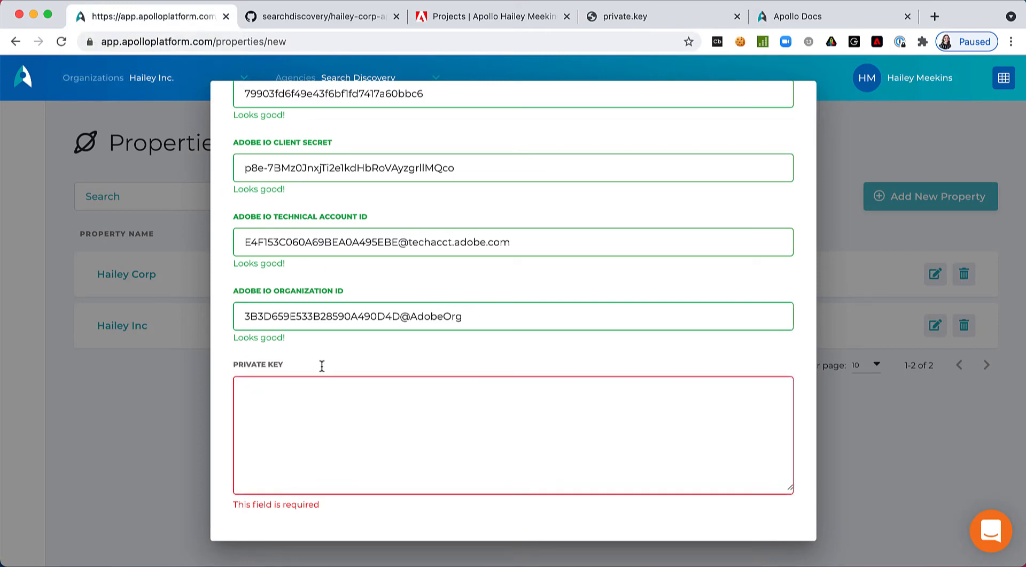
click(321, 399)
key(ctrl+v)
scroll(322, 400, up, 3)
scroll(322, 400, down, 3)
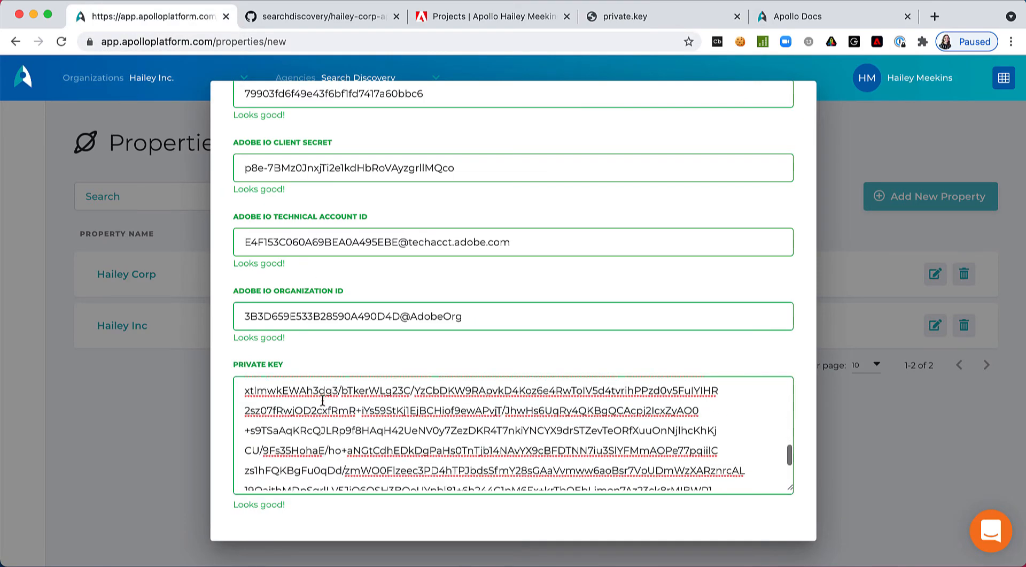
- Check the completed Adobe IO fields, test the Adobe Analytics connection, and continue to the Adobe Analytics settings
scroll(293, 245, up, 5)
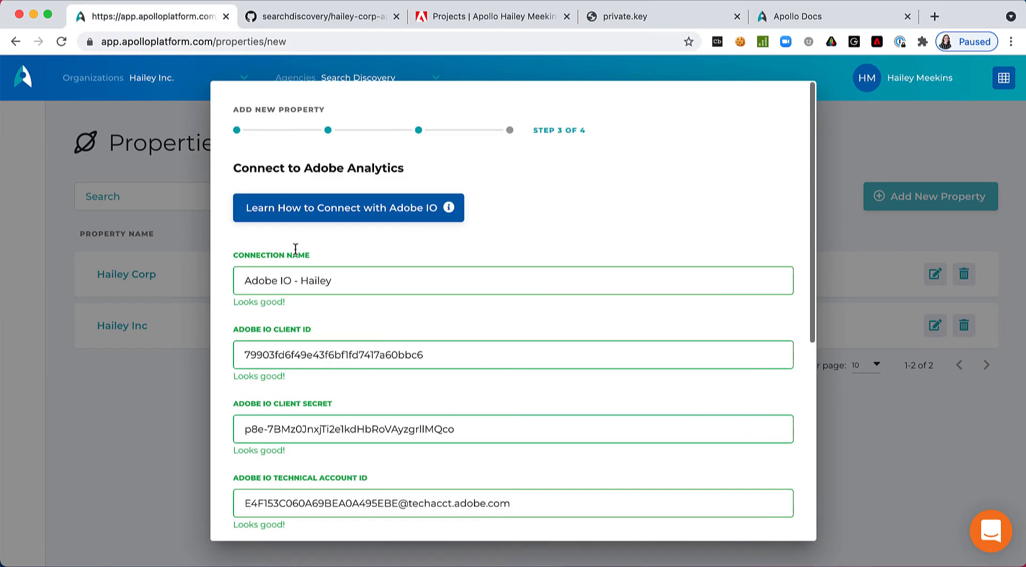
scroll(294, 246, down, 7)
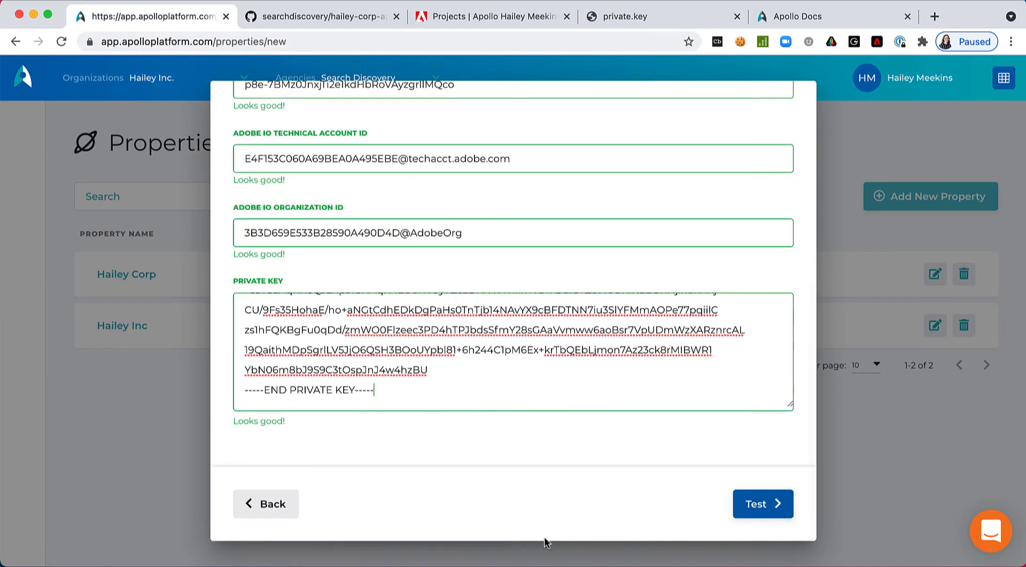
click(753, 504)
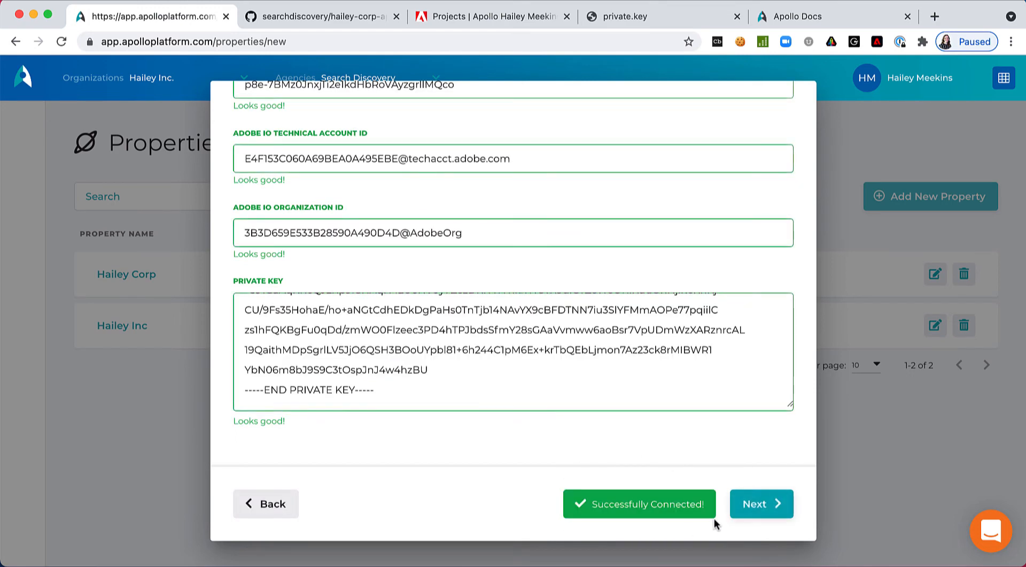
click(749, 508)
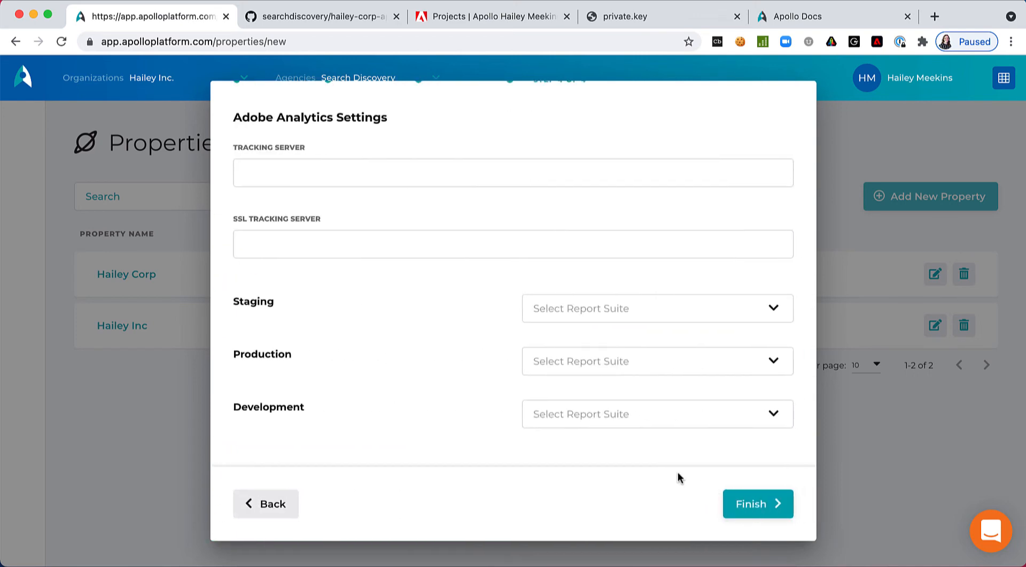
- Set the tracking server to lx.haileycorp.com and the SSL tracking server to slx.haileycorp.com
scroll(432, 231, up, 2)
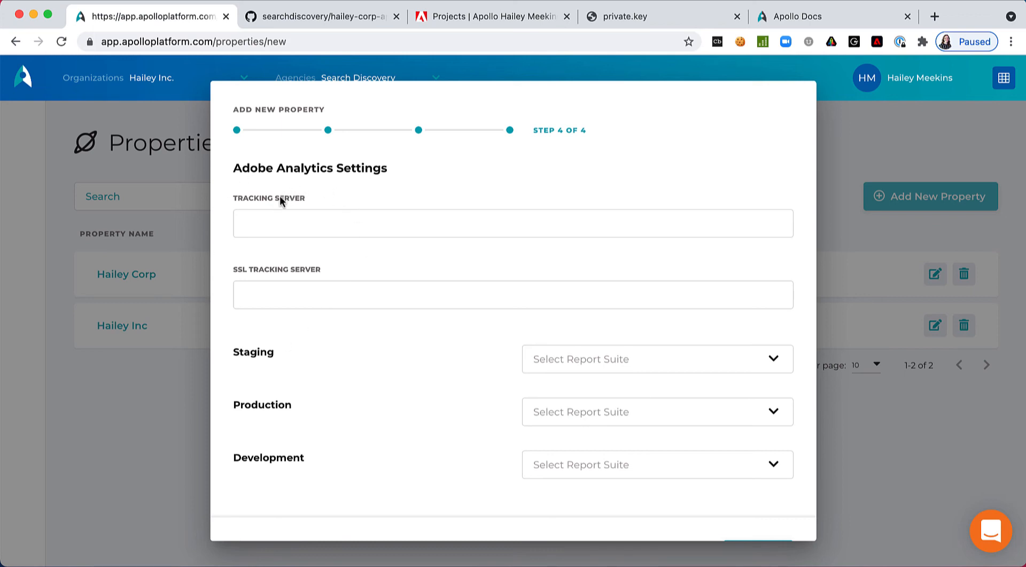
click(267, 224)
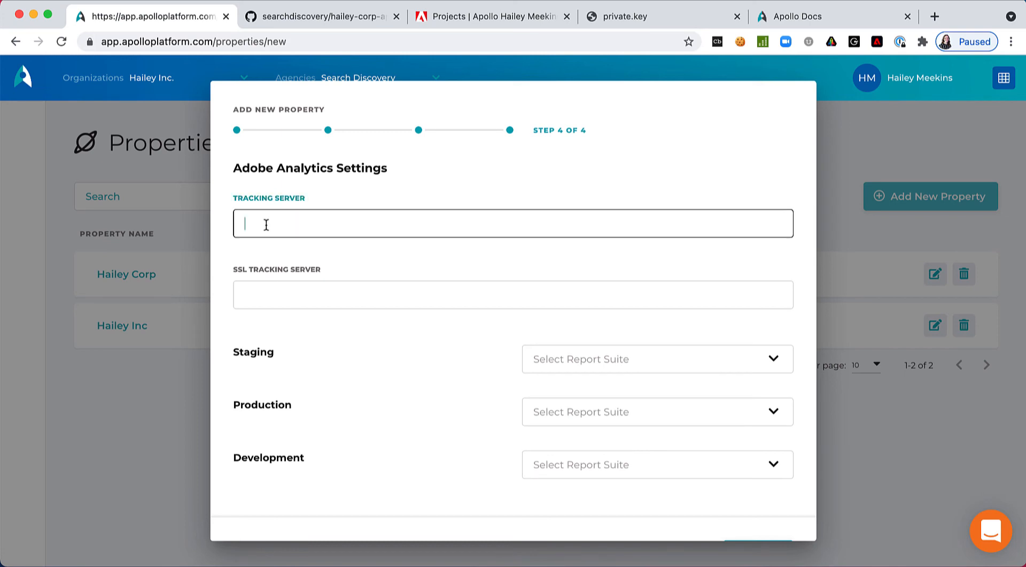
text(lx.haileycorp.com)
triple_click(266, 225)
key(ctrl+c)
click(267, 289)
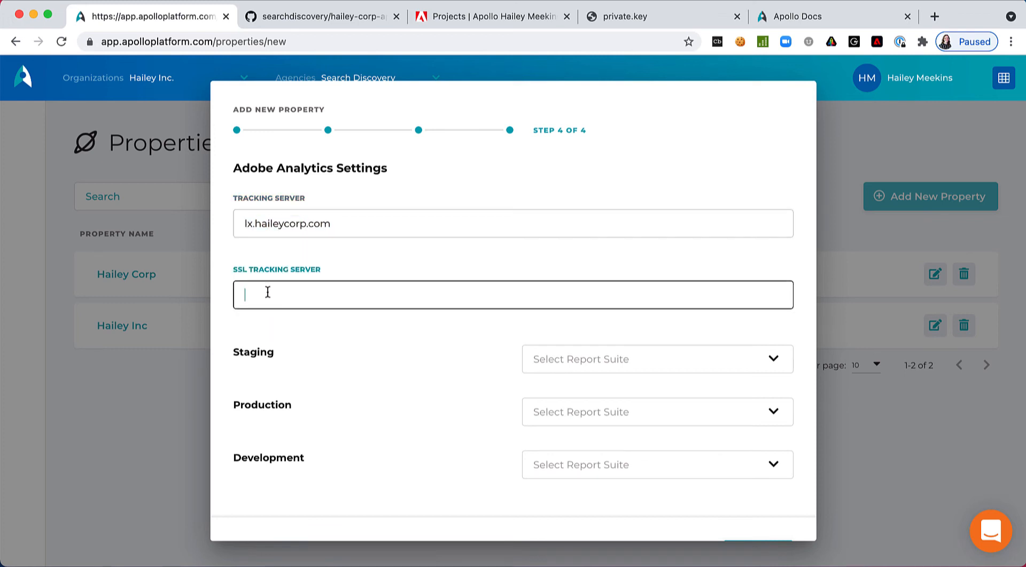
key(ctrl+v)
click(246, 297)
text(s)
- Assign Haileys Test Suite as the report suite for the Staging environment
scroll(384, 351, down, 1)
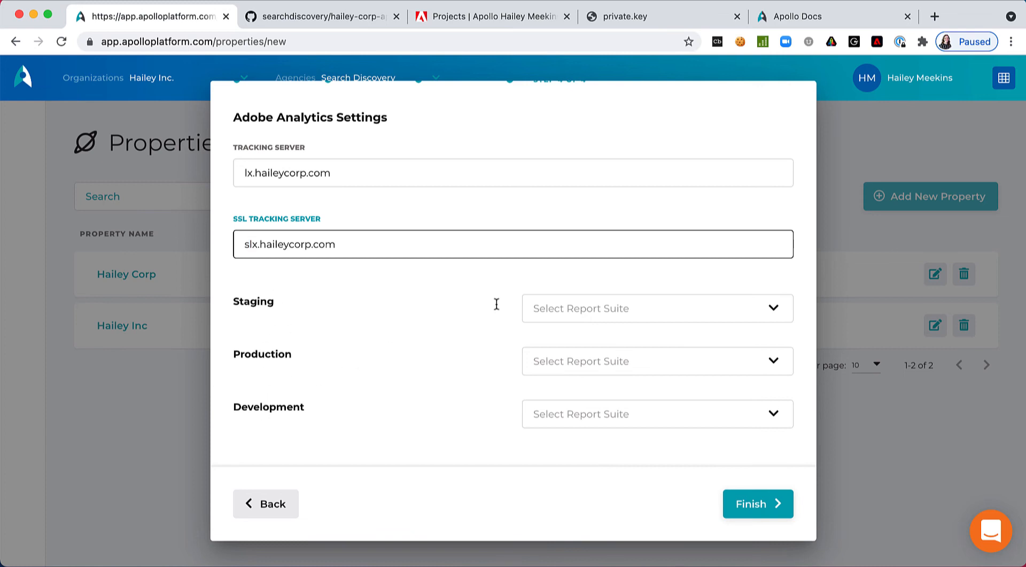
click(774, 308)
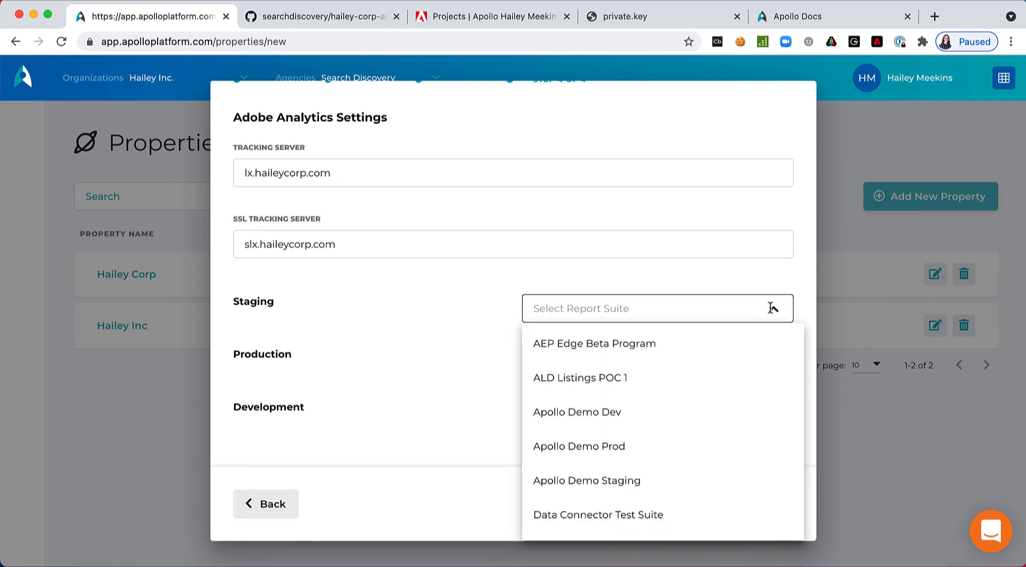
text(h)
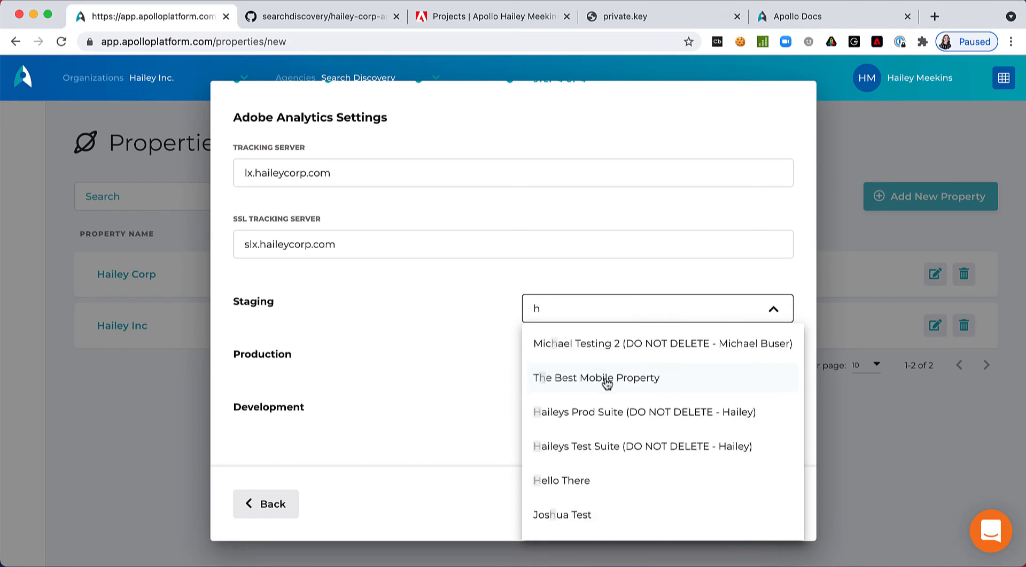
click(606, 445)
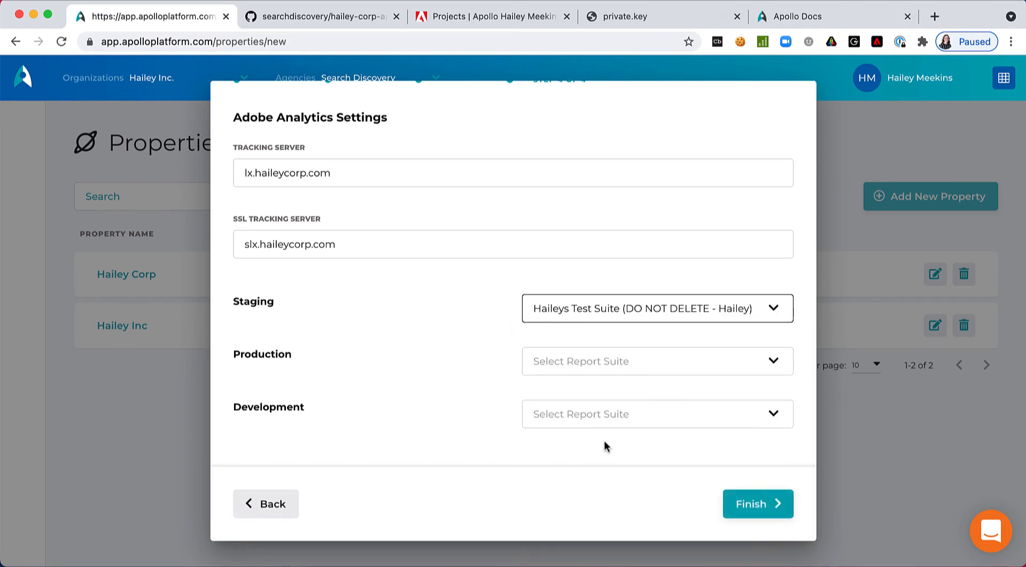
- Assign Haileys Prod Suite as the Production report suite and finish creating the property, leaving Development without a suite
click(571, 364)
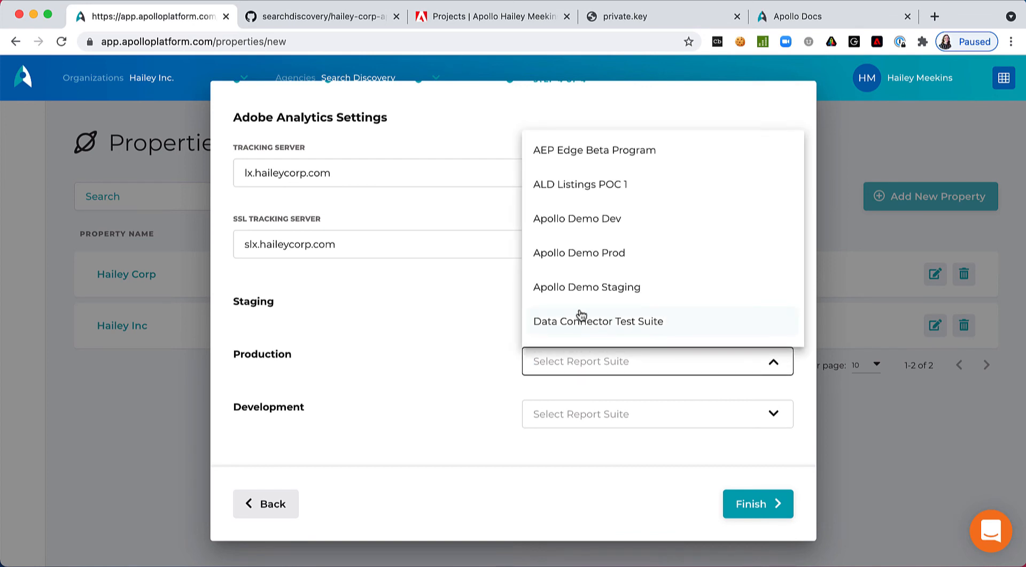
text(ha)
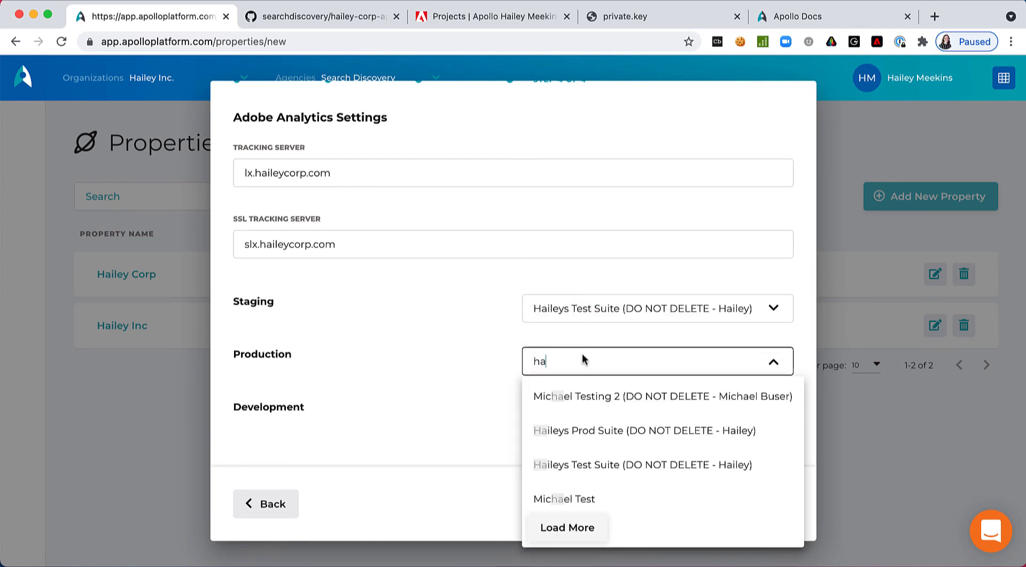
click(590, 435)
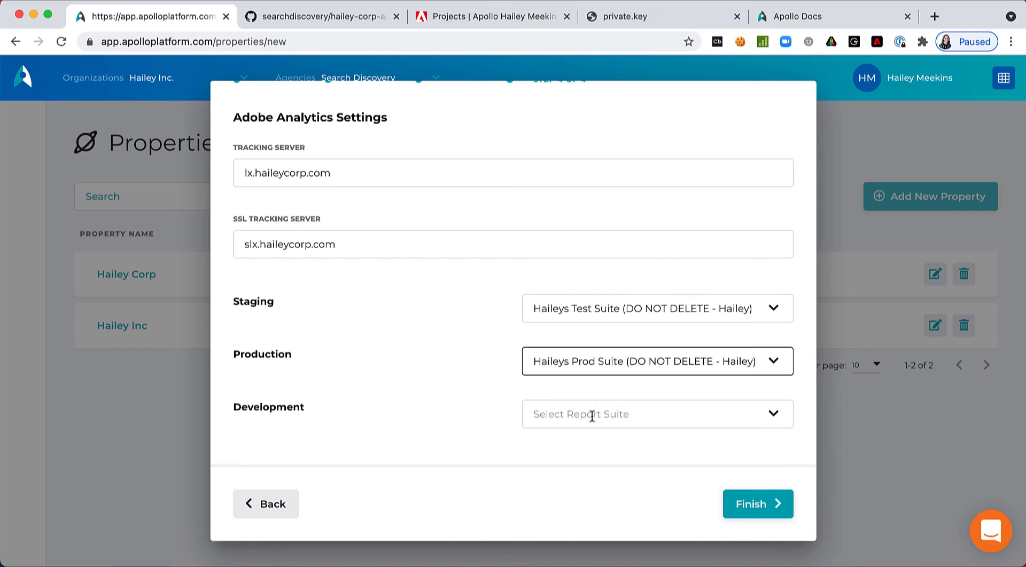
click(753, 505)
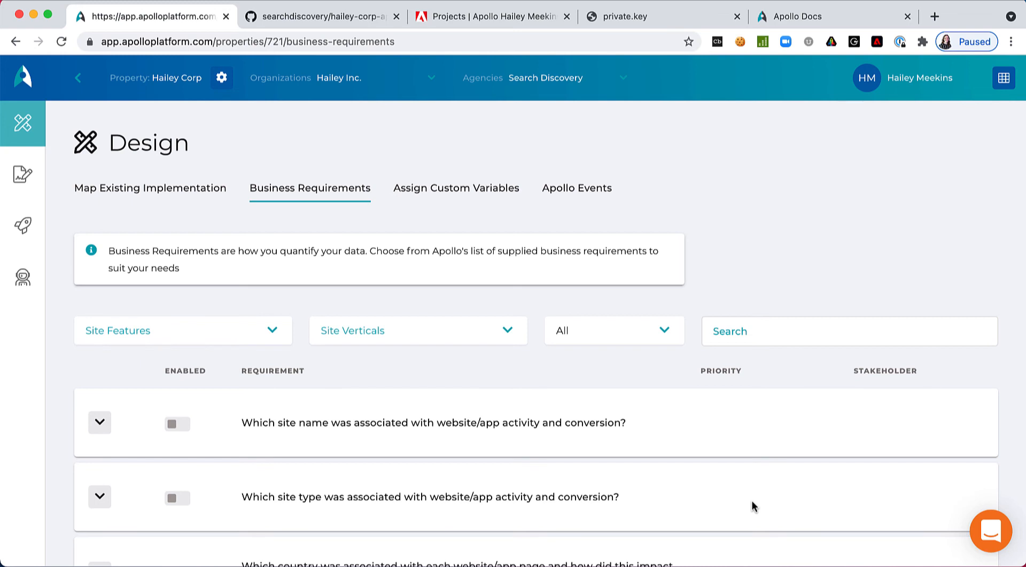
- Return to the organization's properties list from the Apollo home page and open the settings of the Hailey Corp property
click(27, 82)
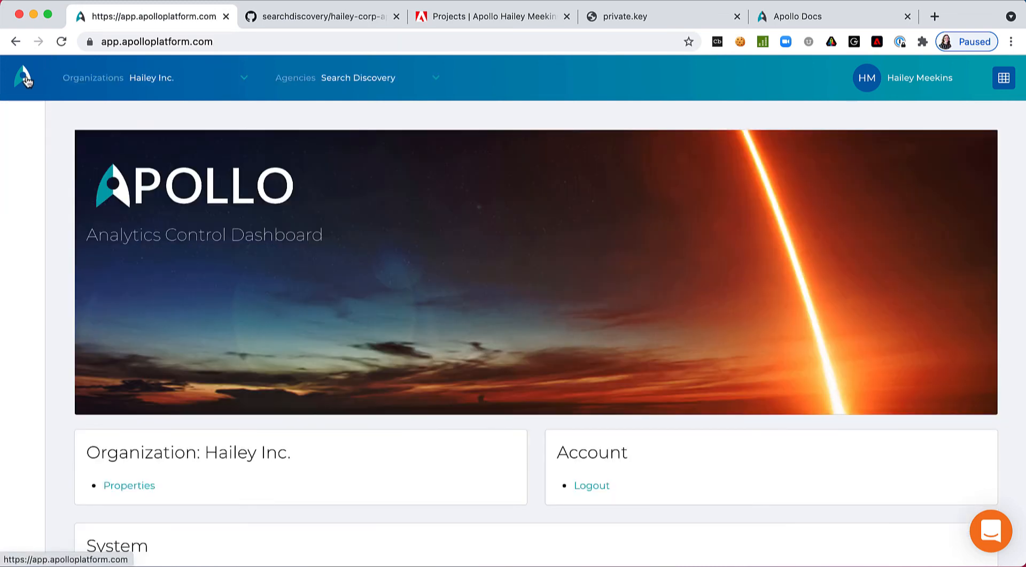
click(126, 486)
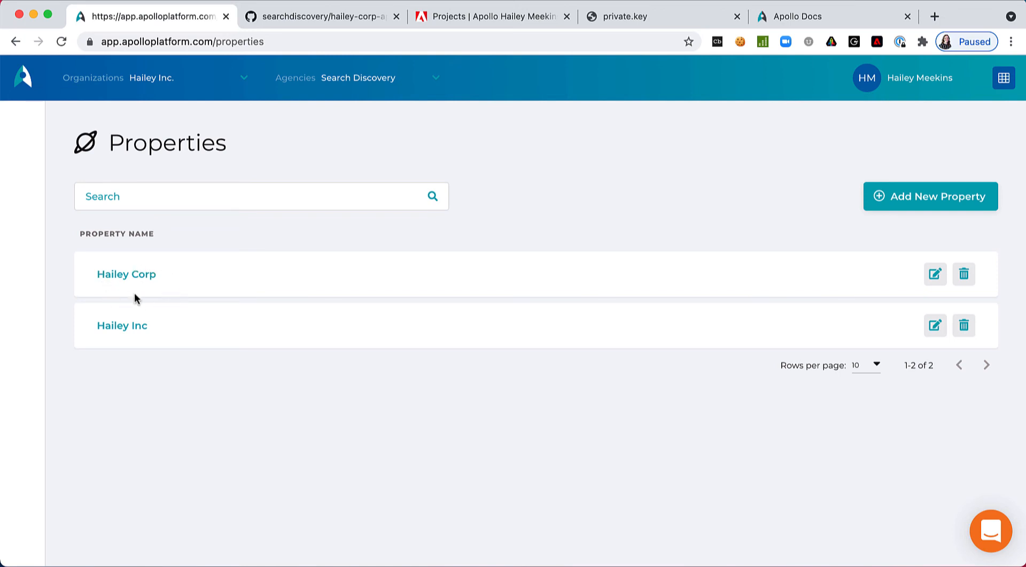
click(935, 275)
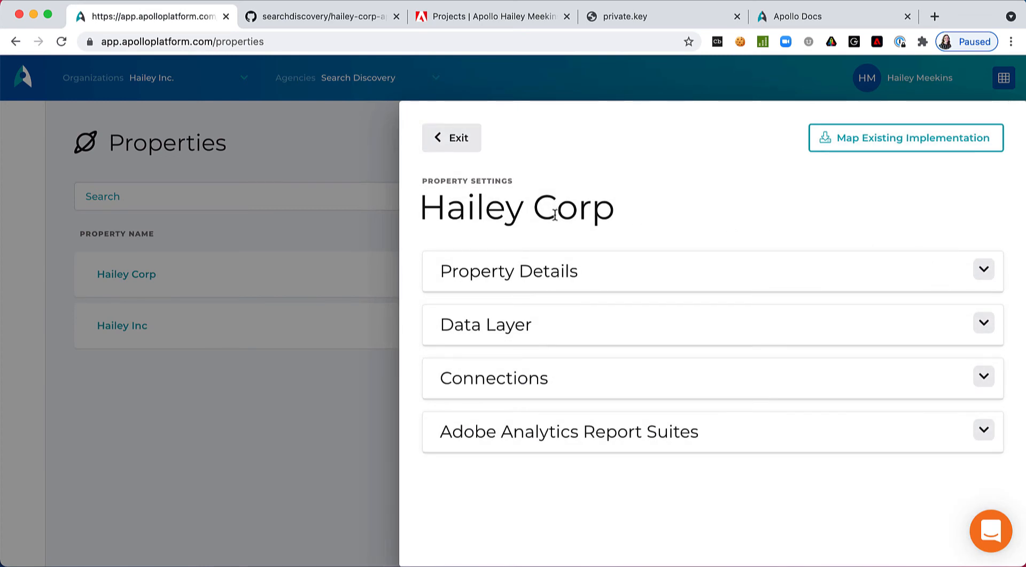
- Review the Property Details section with the property name and implementation type, and exit the property settings
scroll(555, 214, down, 1)
click(986, 267)
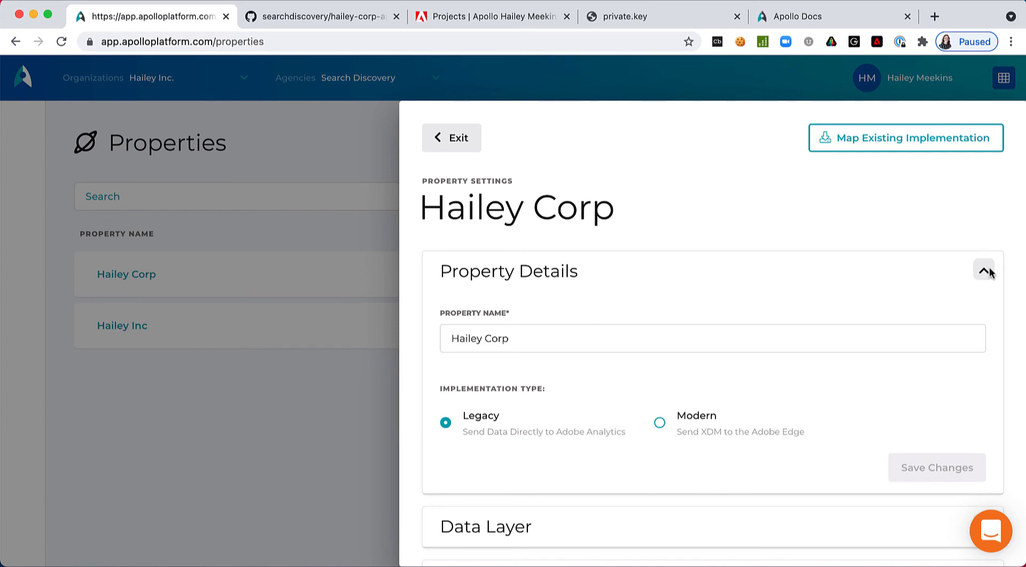
click(722, 346)
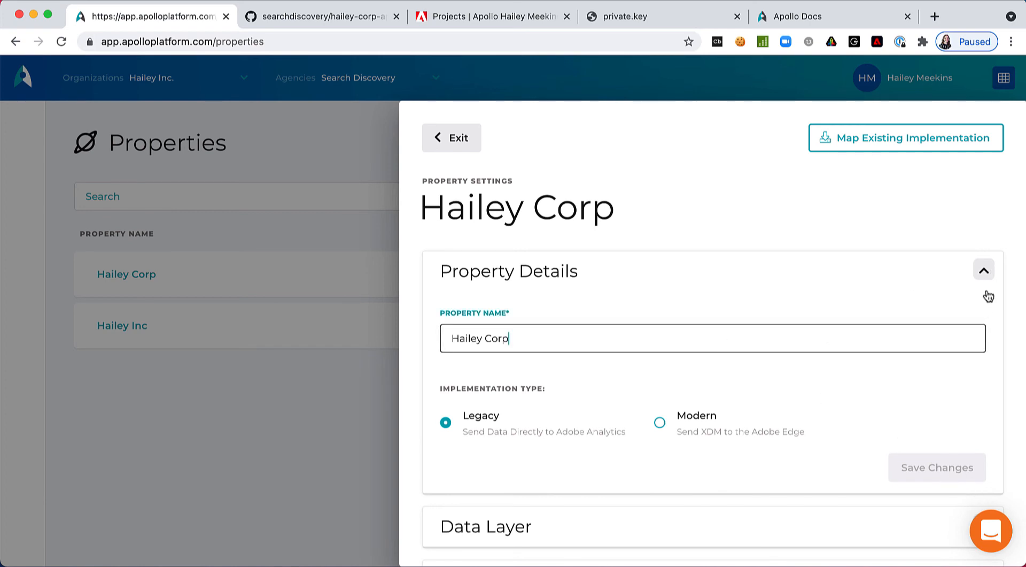
click(985, 271)
click(446, 140)
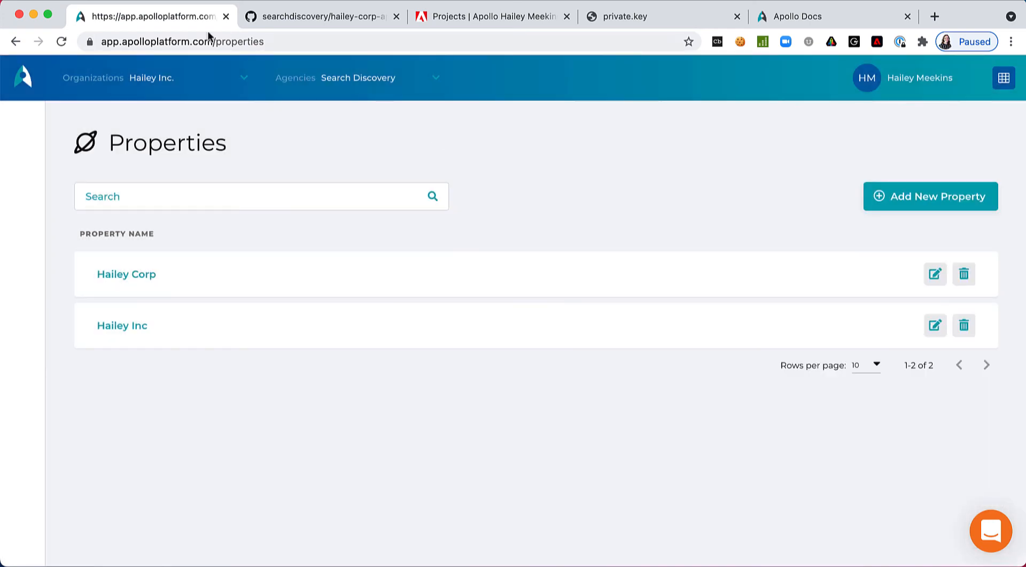
- Open the Hailey Corp property and examine the Data Layer section of its settings, including the GitHub repository and connection
click(132, 274)
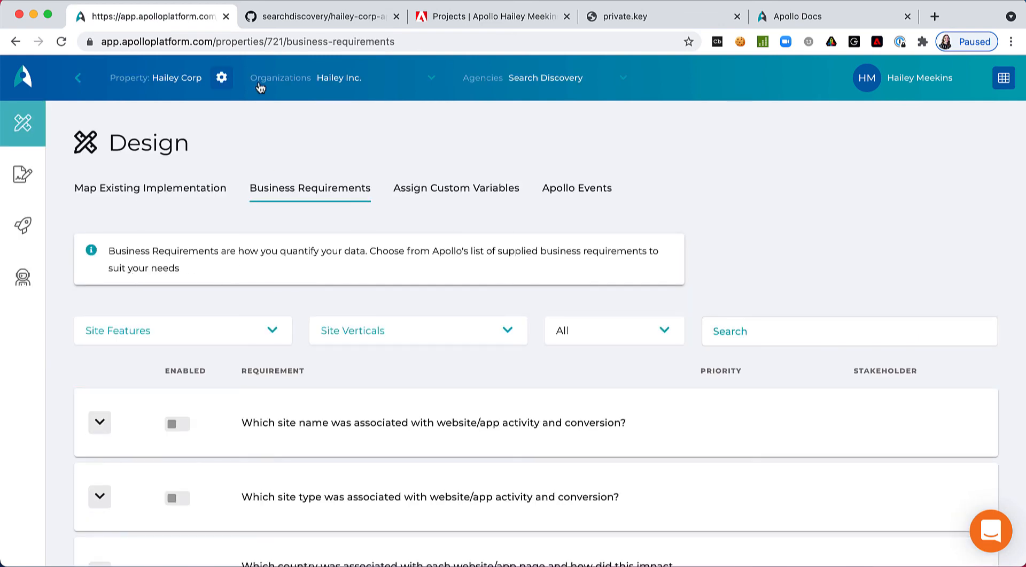
click(221, 79)
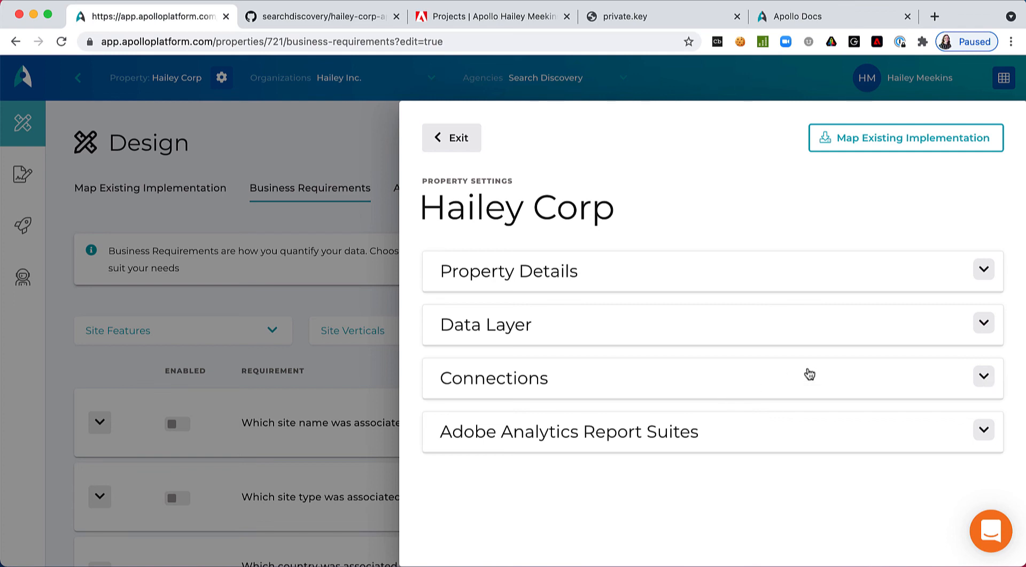
click(982, 324)
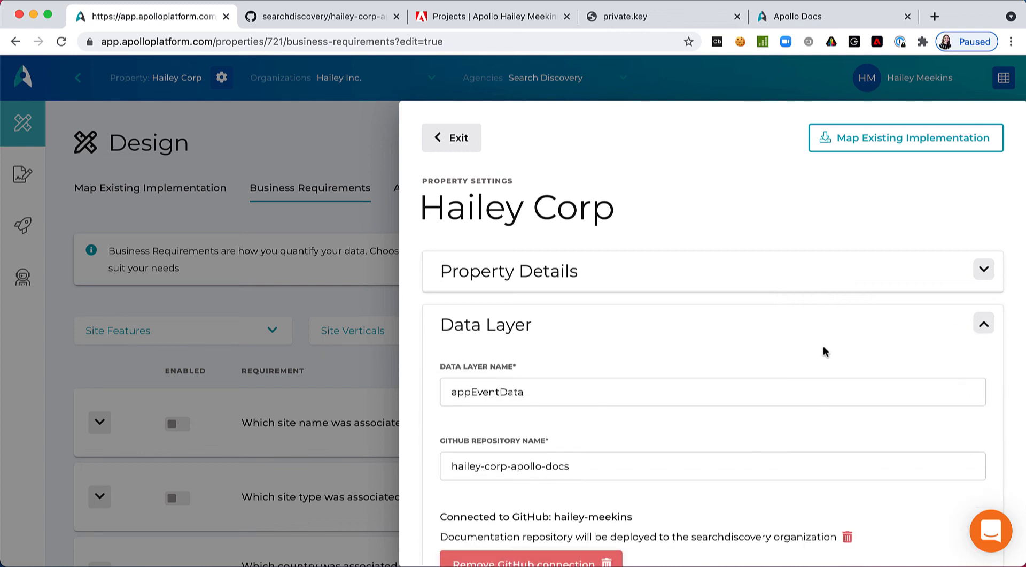
scroll(710, 355, down, 3)
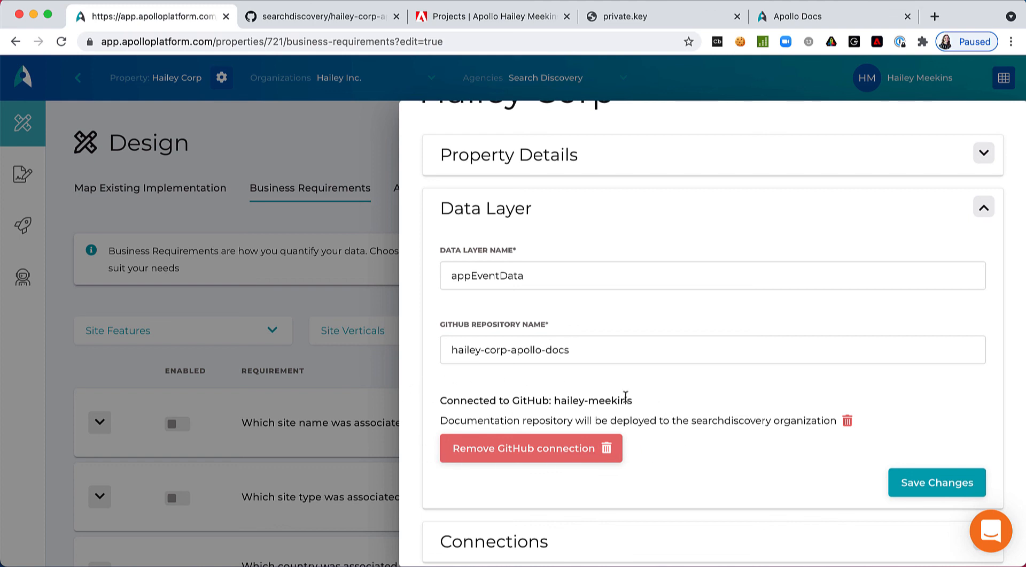
- Review the connected GitHub account and the Adobe Analytics entries under Connections for the Hailey Corp property, and exit its settings
drag(636, 401, 553, 400)
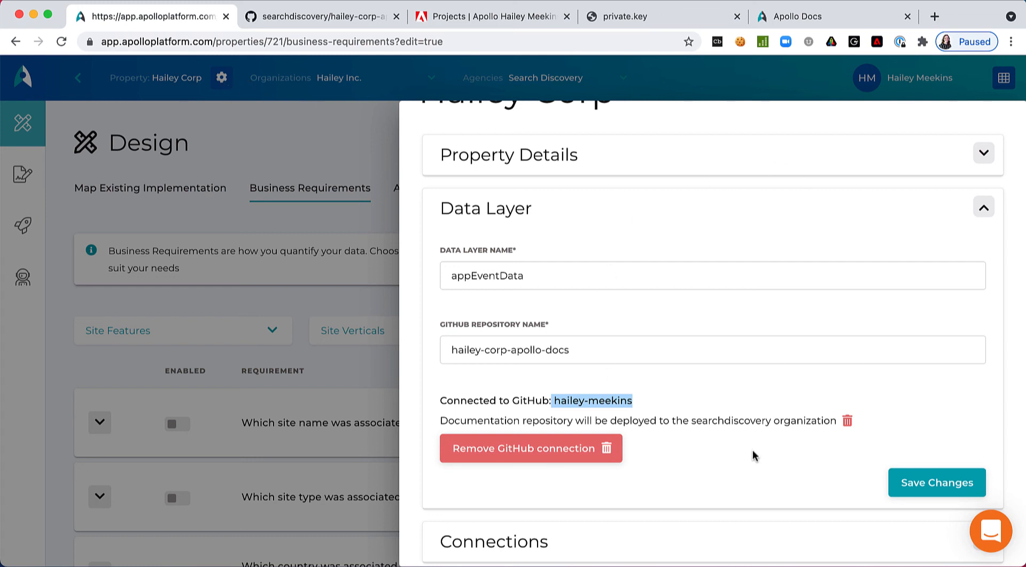
click(979, 209)
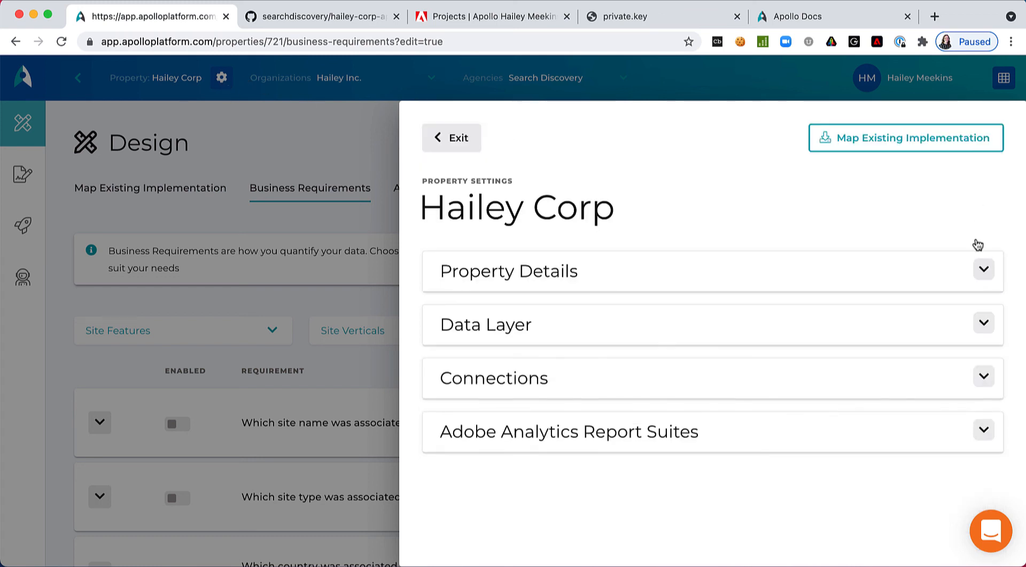
click(984, 376)
scroll(844, 335, down, 1)
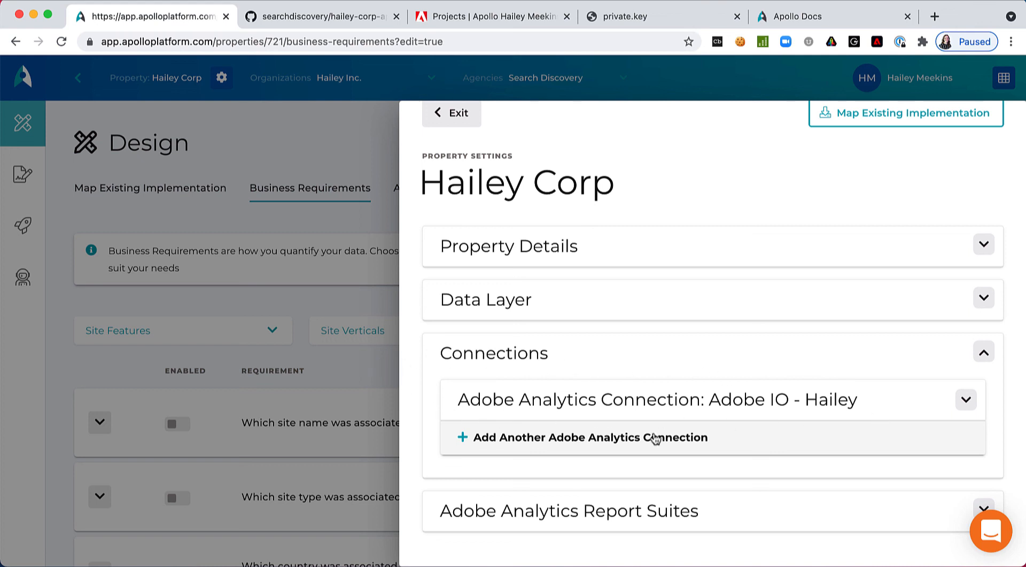
click(984, 352)
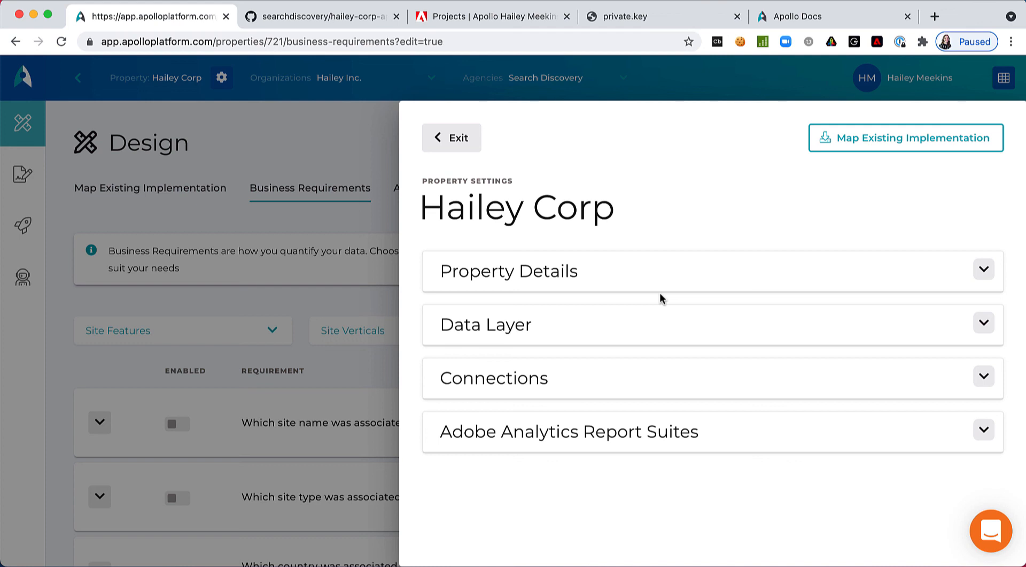
click(441, 139)
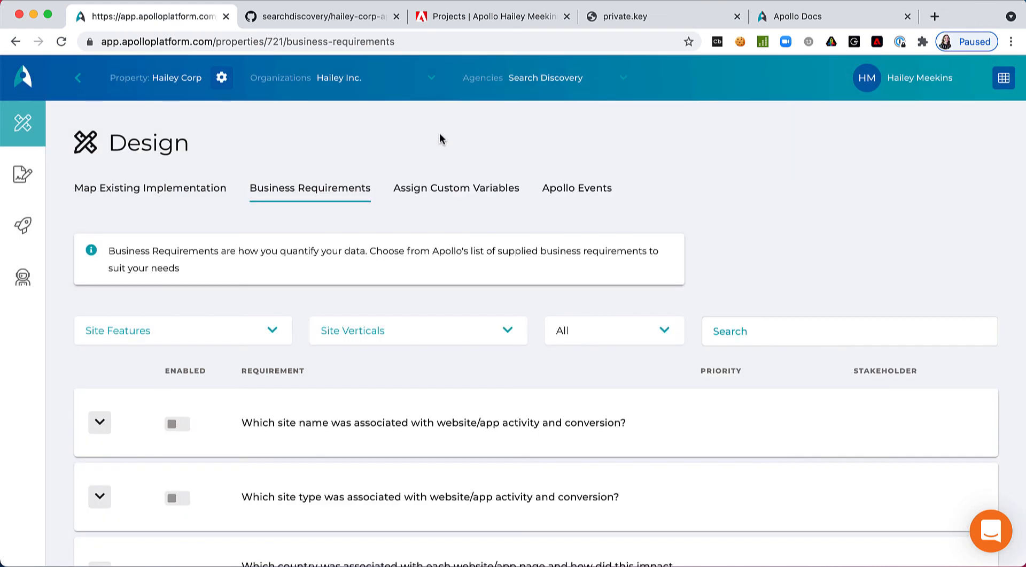
- Switch to the Apollo Docs help site and open the Properties article collection
click(1003, 80)
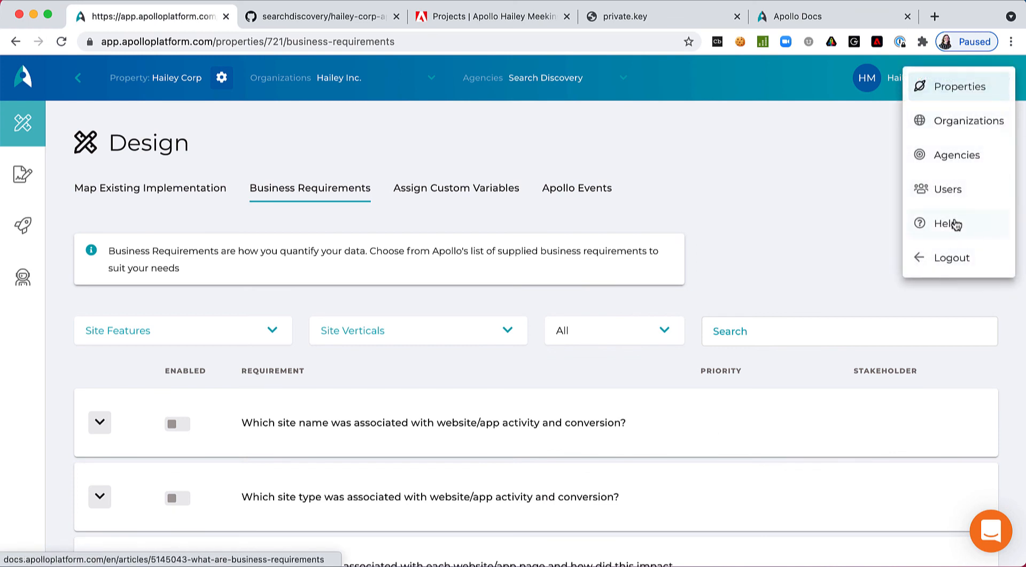
click(804, 16)
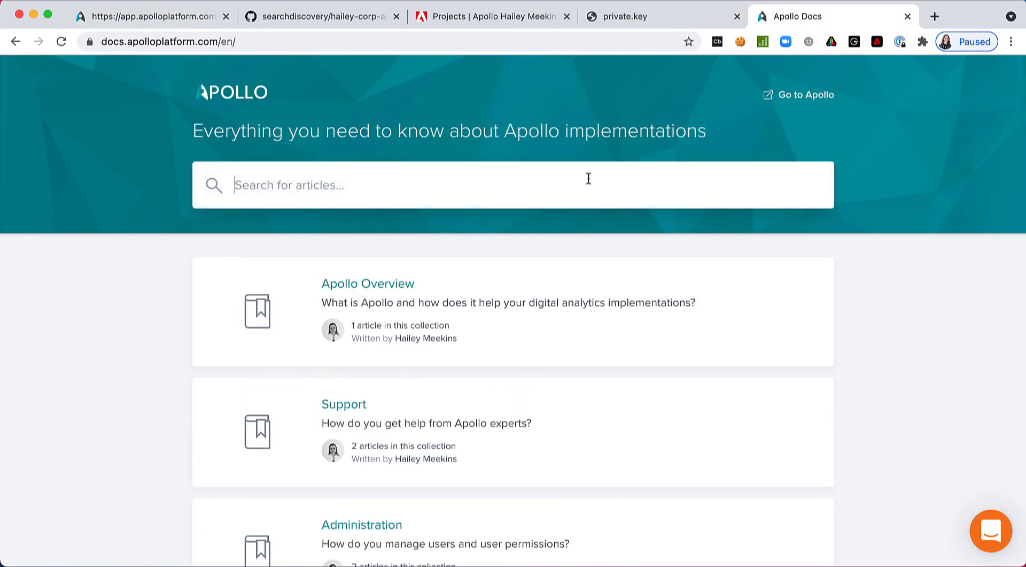
scroll(588, 177, down, 3)
scroll(588, 177, down, 8)
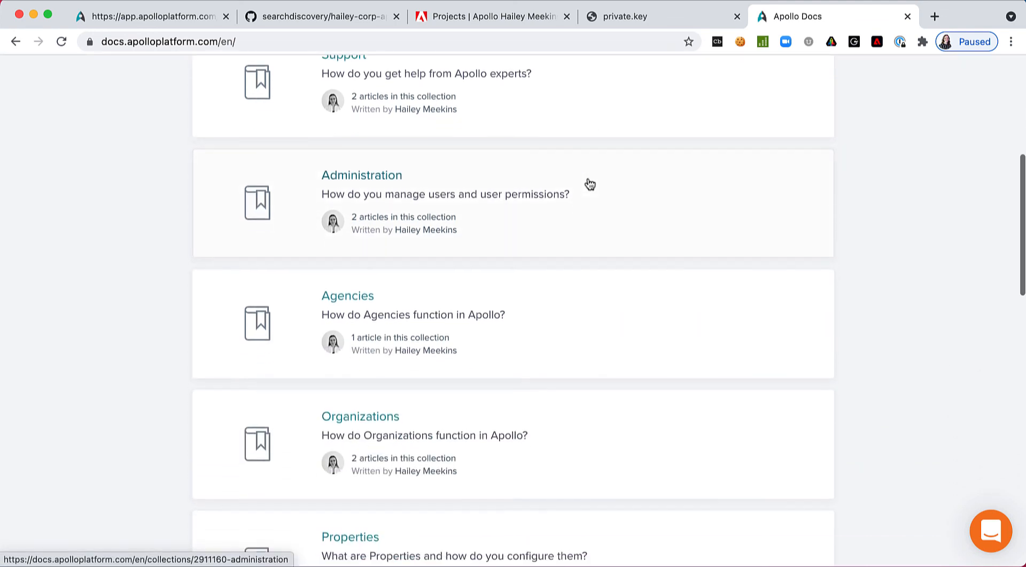
click(351, 377)
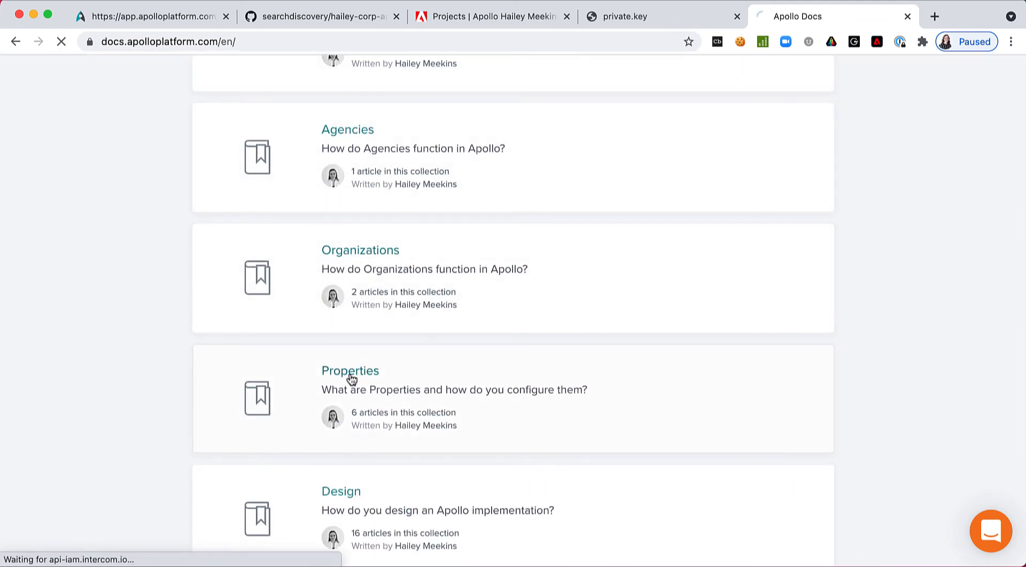